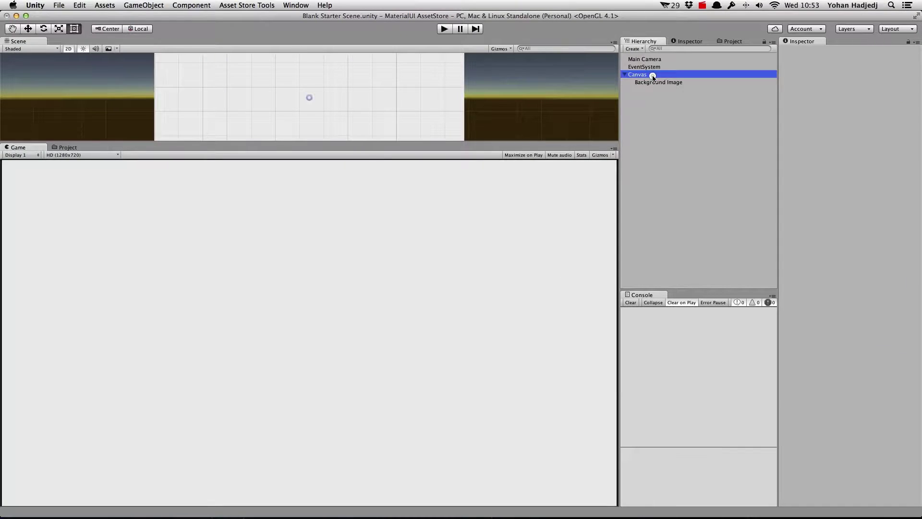
- Add MaterialUI Basic and Basic - With Icon input fields under the Canvas
right_click(640, 75)
mouse_move(691, 166)
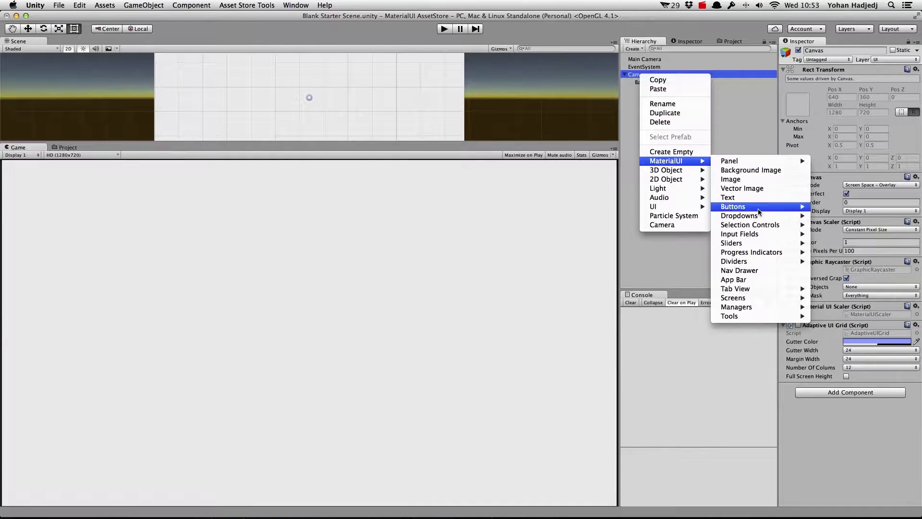
mouse_move(767, 236)
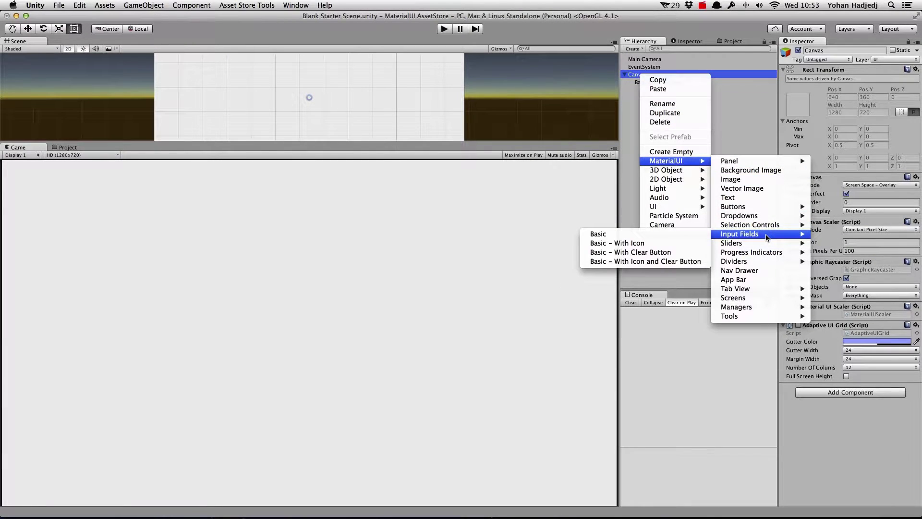
click(598, 234)
click(654, 75)
right_click(654, 74)
mouse_move(692, 159)
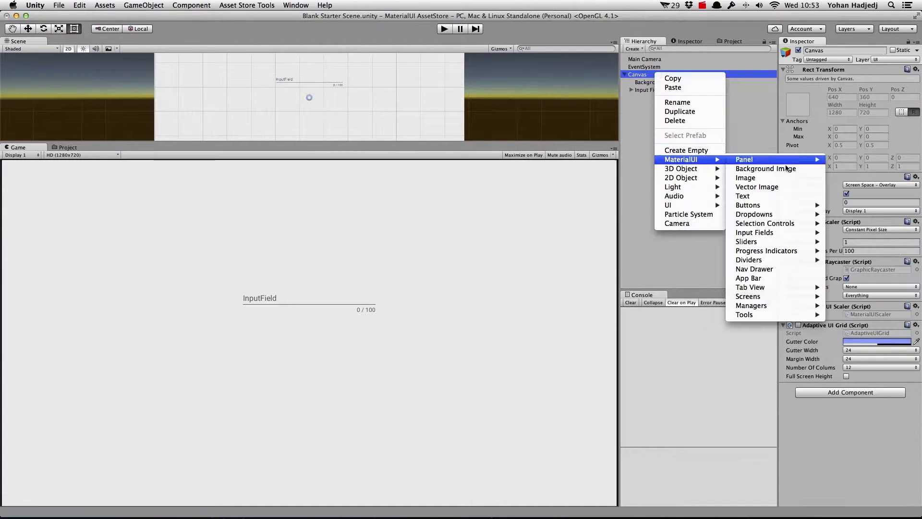
mouse_move(788, 236)
click(644, 241)
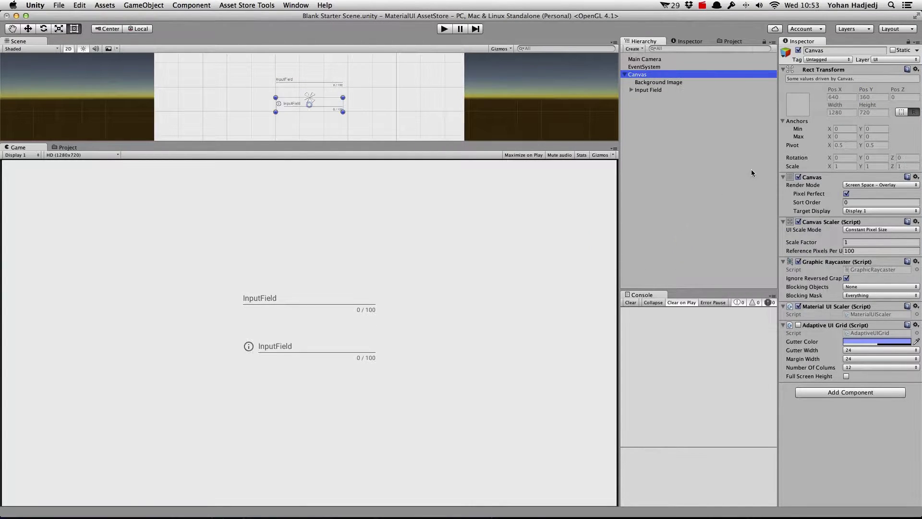
- Add Basic - With Clear Button and Basic - With Icon and Clear Button input fields
click(637, 75)
right_click(637, 74)
mouse_move(680, 155)
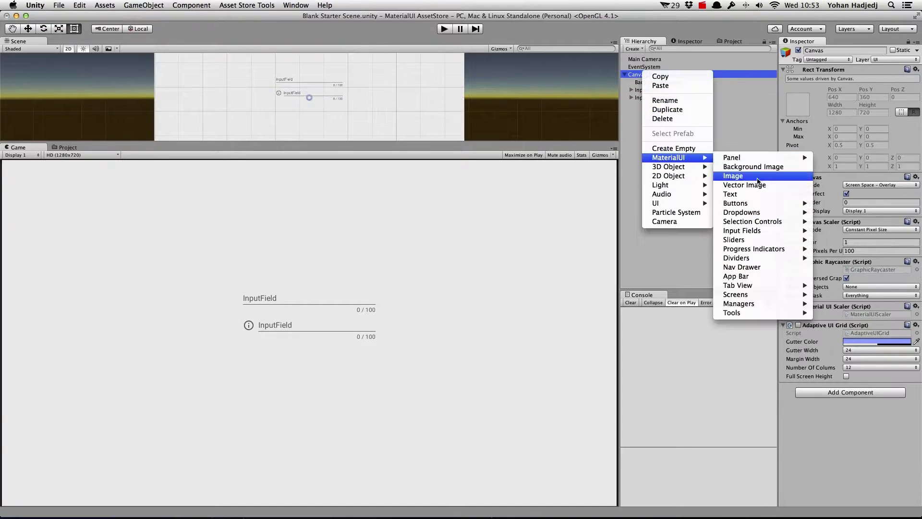
mouse_move(797, 235)
click(665, 248)
click(637, 75)
right_click(639, 74)
mouse_move(677, 158)
mouse_move(727, 231)
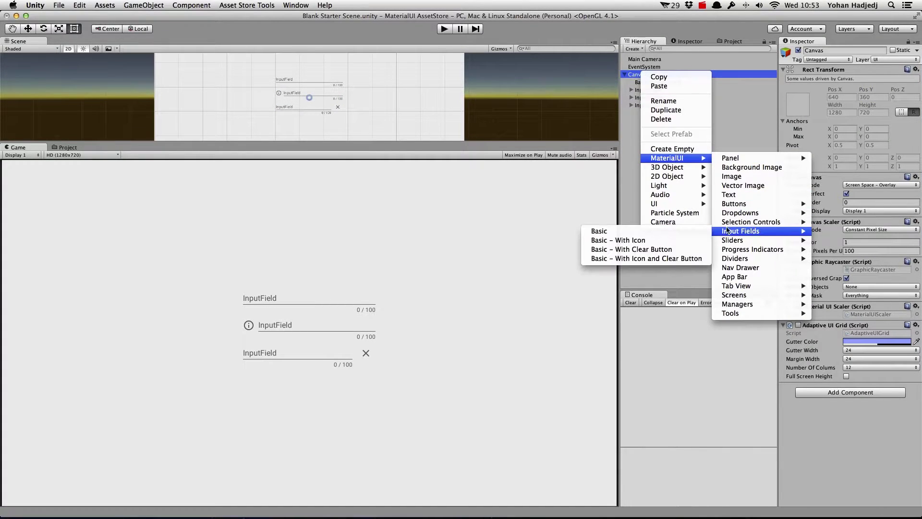
click(685, 259)
click(652, 106)
- Delete the three extra input fields and set the remaining field's Pos Y to 0
key(shift+Up)
key(shift+Up)
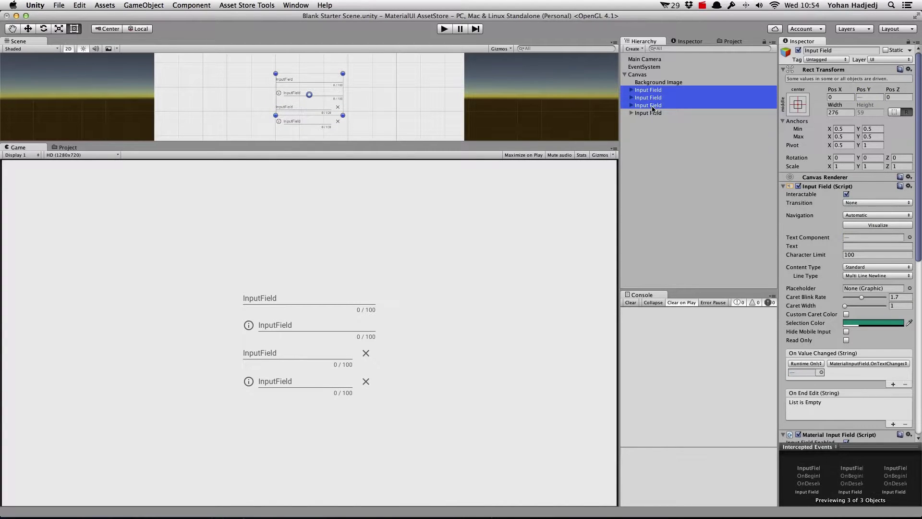
right_click(652, 108)
click(698, 155)
click(747, 89)
click(875, 99)
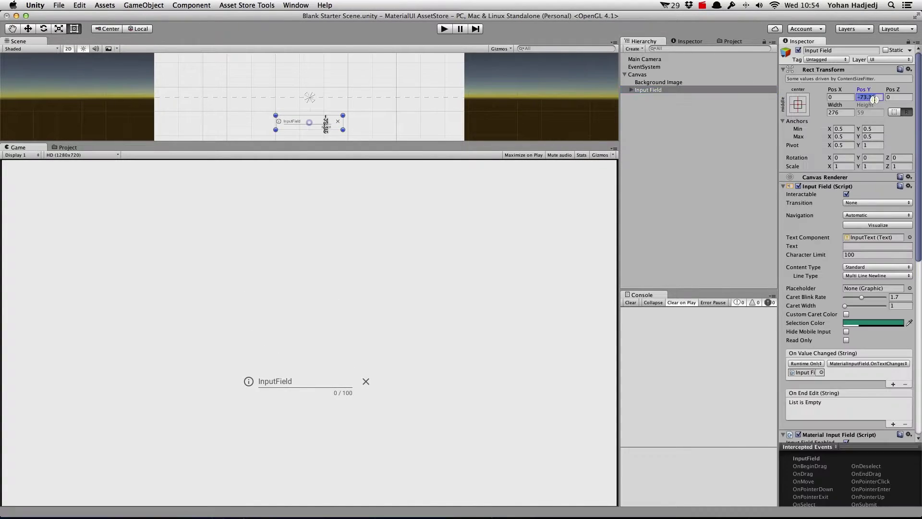
text(0)
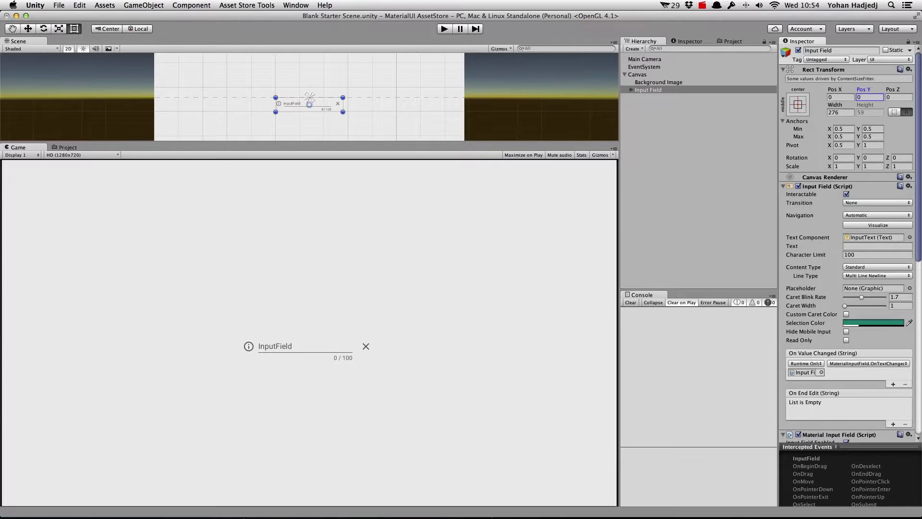
- Toggle the Input Field off and back on, then change its Hint Text to Email
scroll(847, 240, down, 10)
click(846, 99)
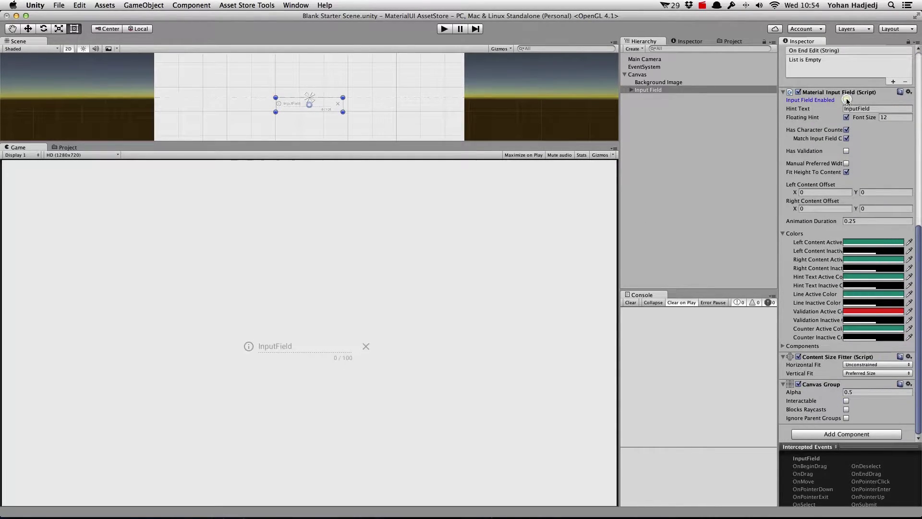
click(846, 100)
click(876, 108)
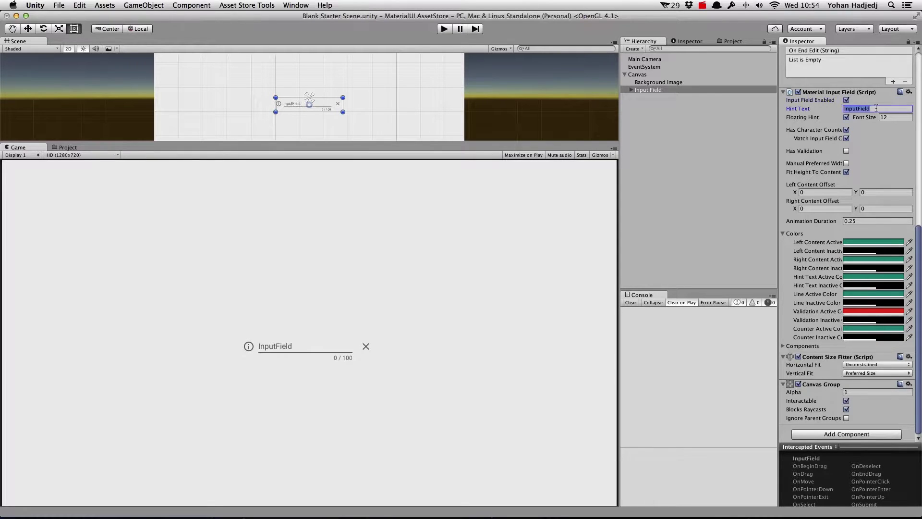
text(Email)
click(444, 30)
click(295, 346)
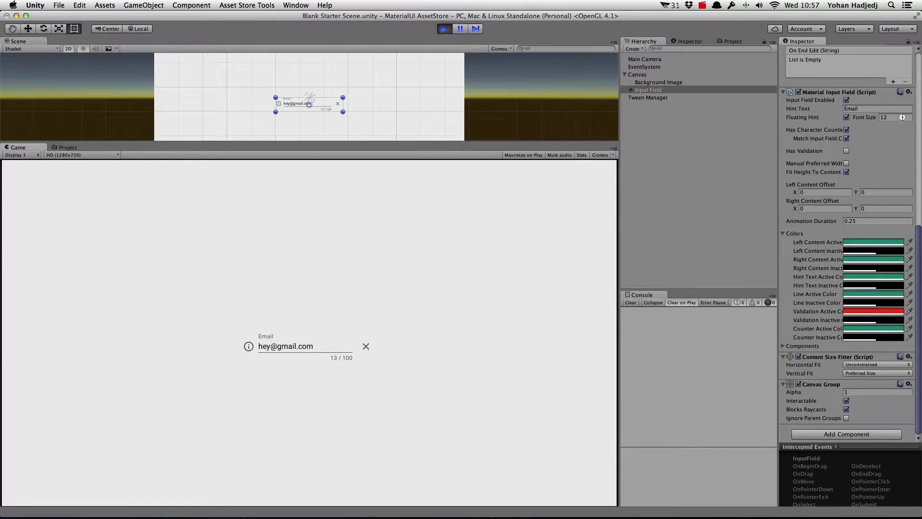
click(902, 117)
text(24)
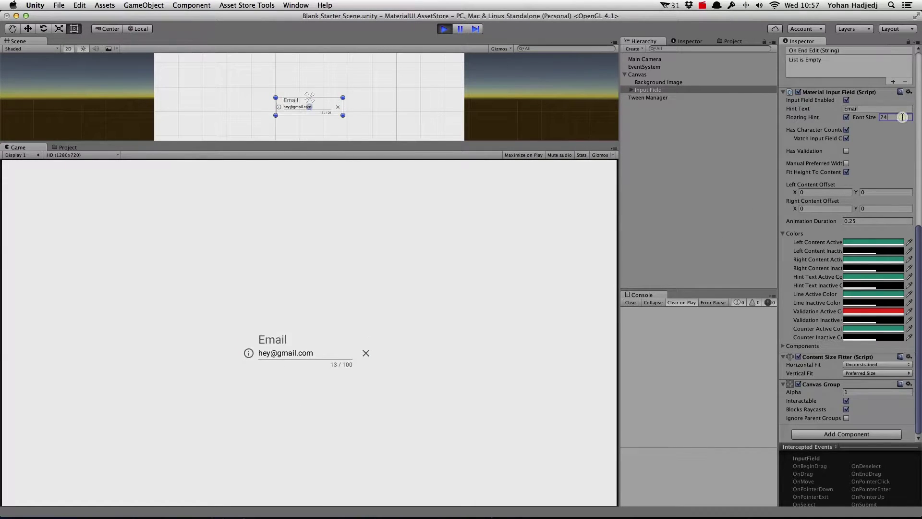
click(456, 312)
click(338, 356)
key(BackSpace)
click(330, 300)
click(314, 352)
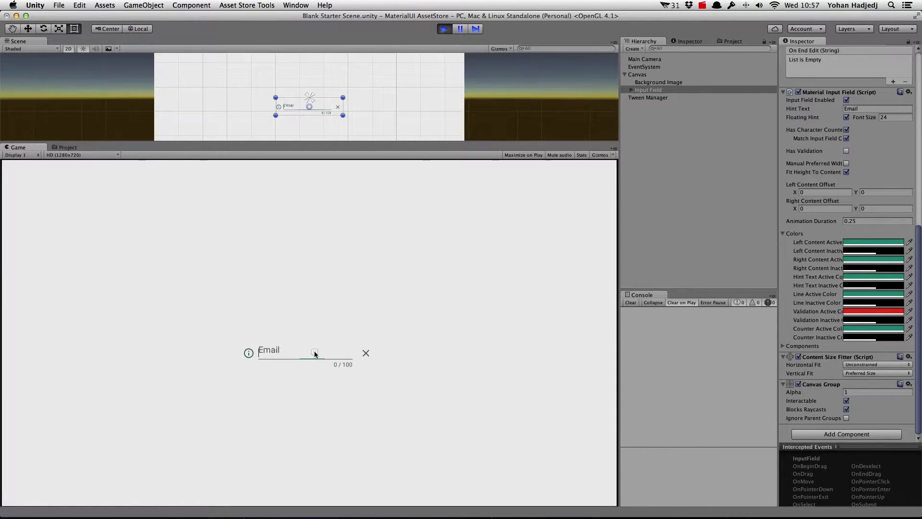
click(334, 301)
key(super+p)
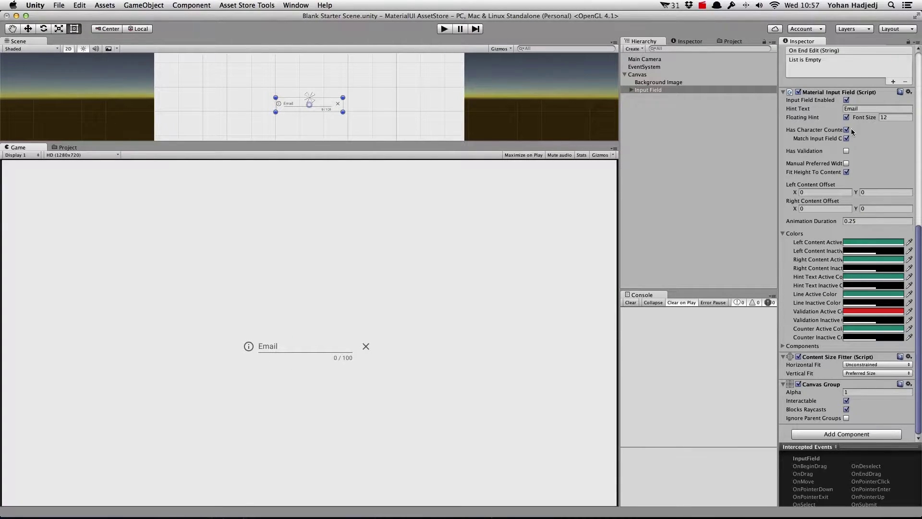
- Toggle the character counter off and on, then set Character Limit to 10
click(847, 130)
click(847, 138)
click(847, 138)
click(846, 138)
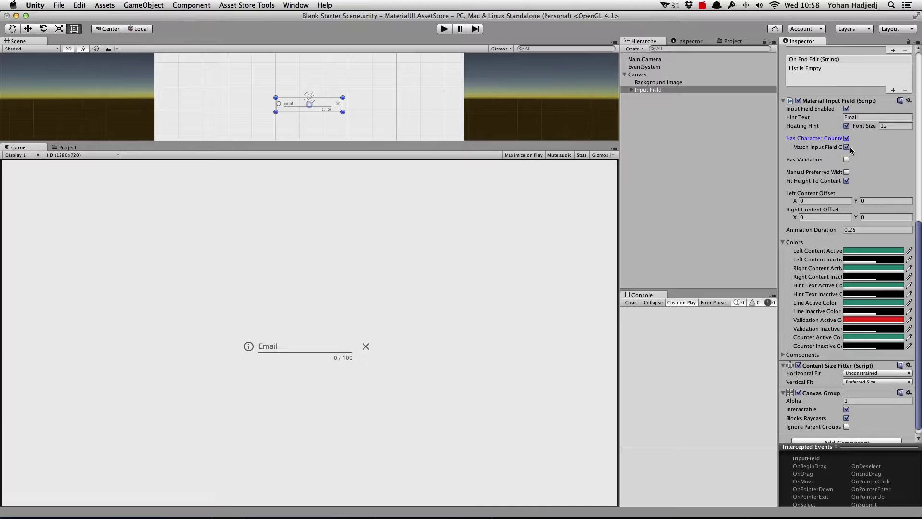
scroll(882, 190, up, 8)
click(850, 117)
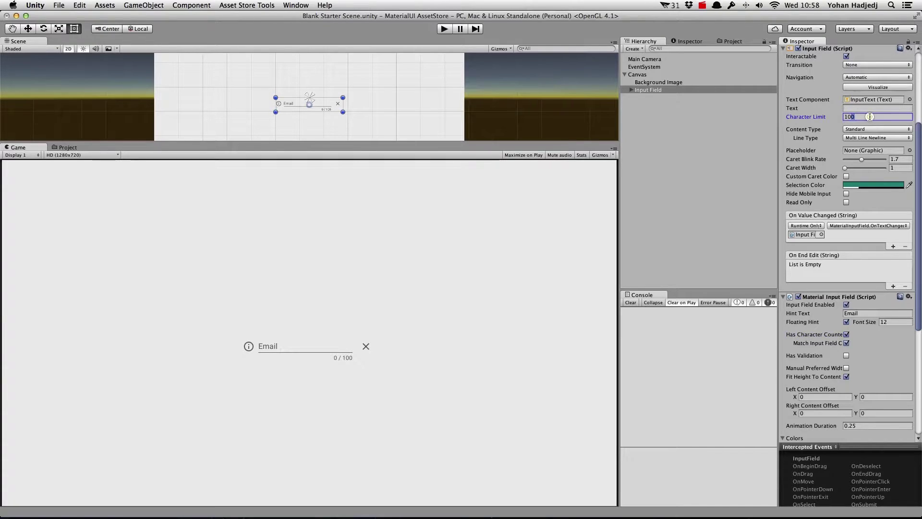
text(10)
- Test the limit by typing 'Hello the' in play mode, then clear the console error
click(444, 29)
click(307, 346)
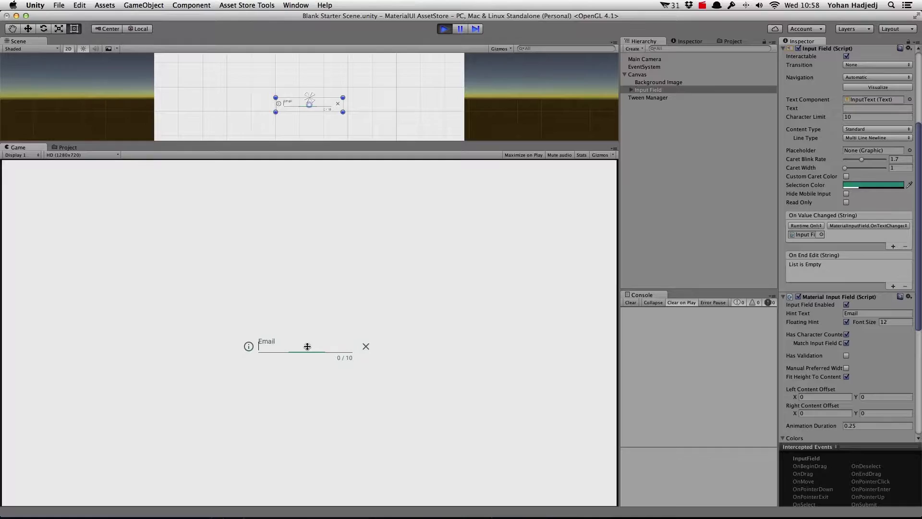
text(Hello ther)
click(444, 29)
click(631, 303)
- Give the counter its own Limit of 5 and test by typing 'Hello there!'
click(846, 343)
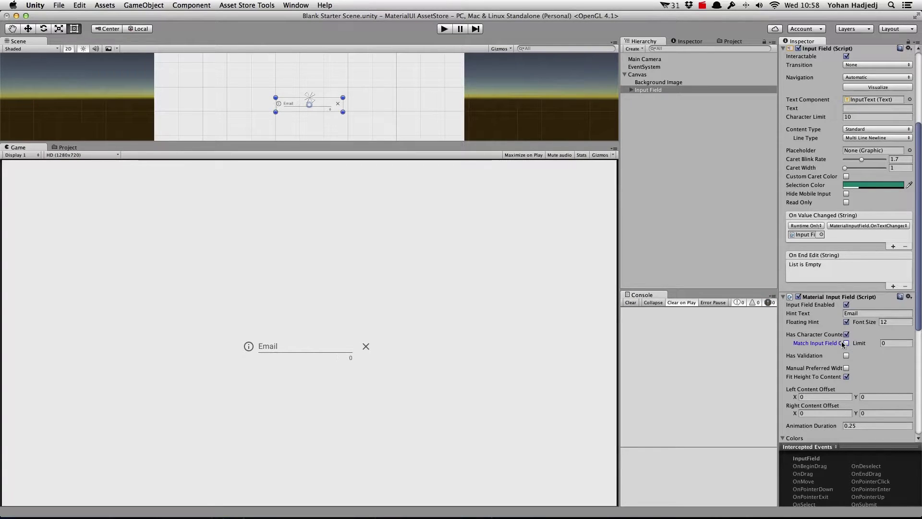
click(896, 343)
text(5)
key(super+p)
click(295, 352)
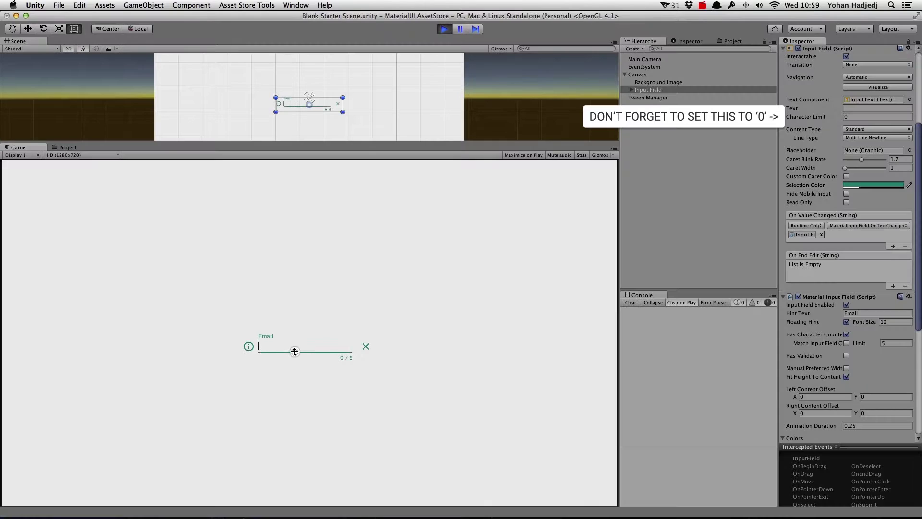
text(Hello there!)
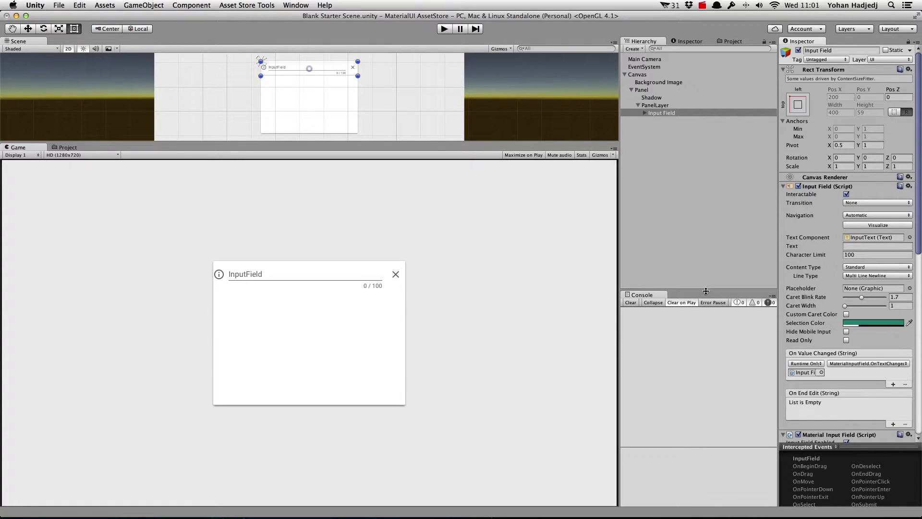
- Untick Child Force Expand Width and Height on PanelLayer
click(674, 105)
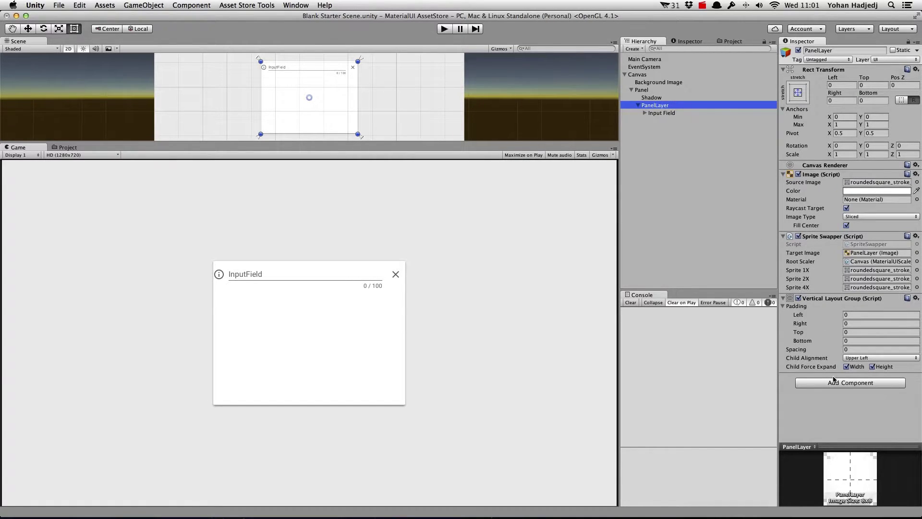
click(846, 367)
click(885, 367)
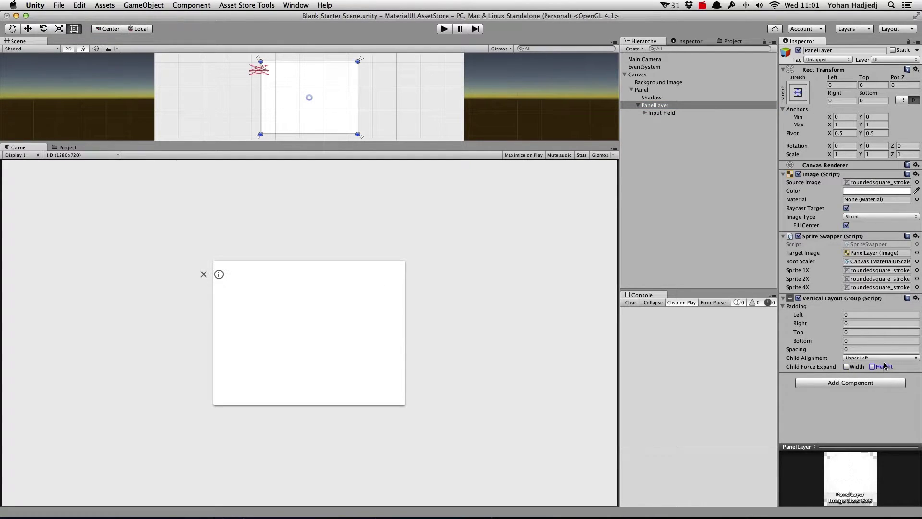
- Give the input field a manual preferred width of 300 and a manual preferred height
click(662, 113)
scroll(837, 209, down, 10)
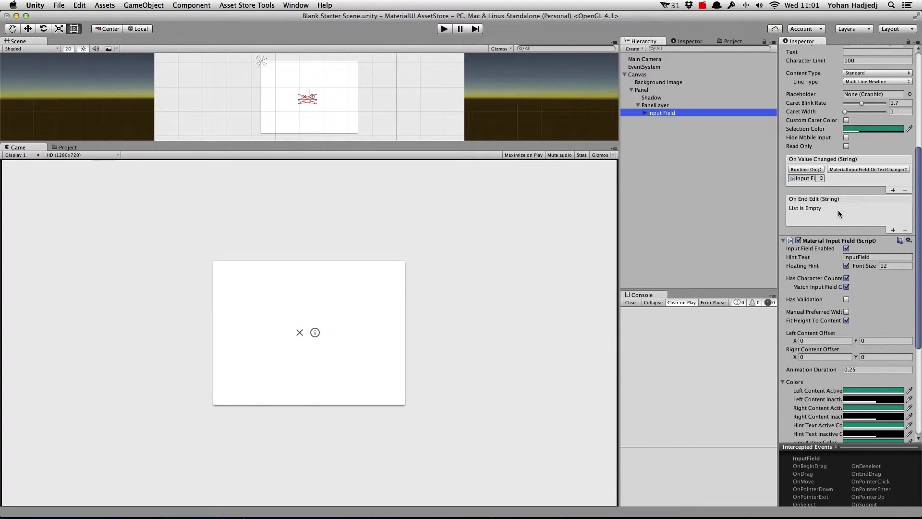
click(846, 312)
click(863, 311)
text(200)
click(855, 312)
key(BackSpace)
text(300)
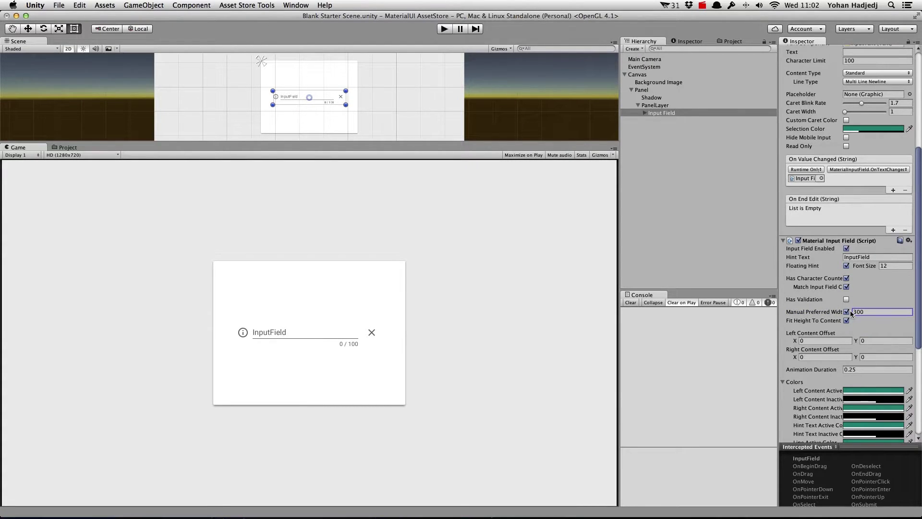
click(846, 320)
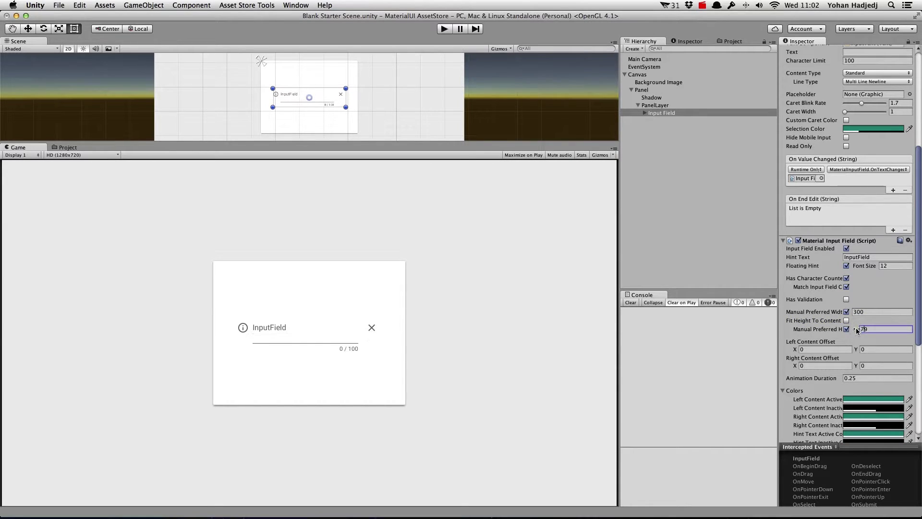
click(655, 105)
- Remove the Vertical Layout Group component from PanelLayer
click(915, 299)
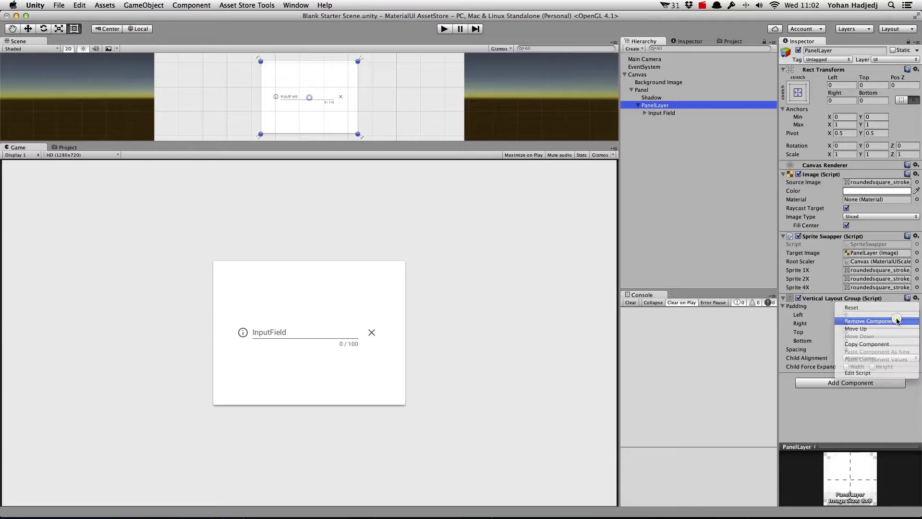
click(826, 319)
click(665, 113)
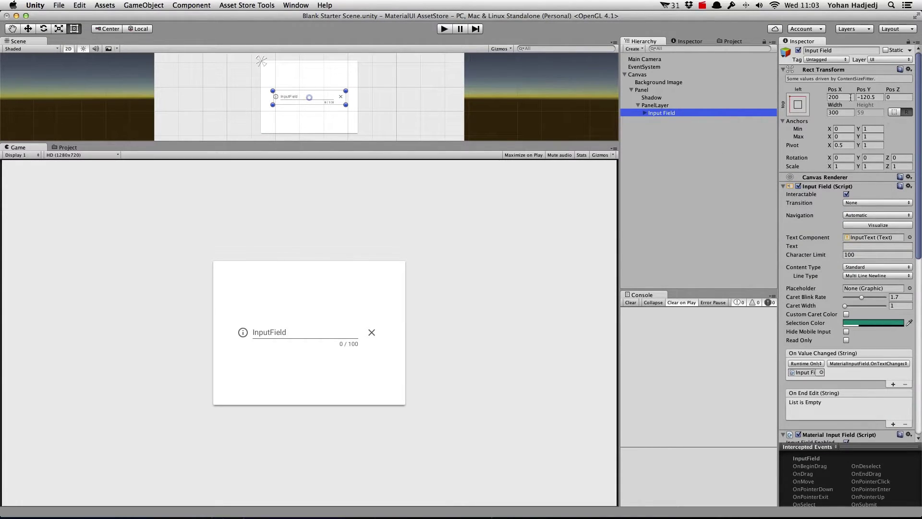
- Make the input field fit its height to content and shift its left/right content offsets
scroll(864, 240, down, 10)
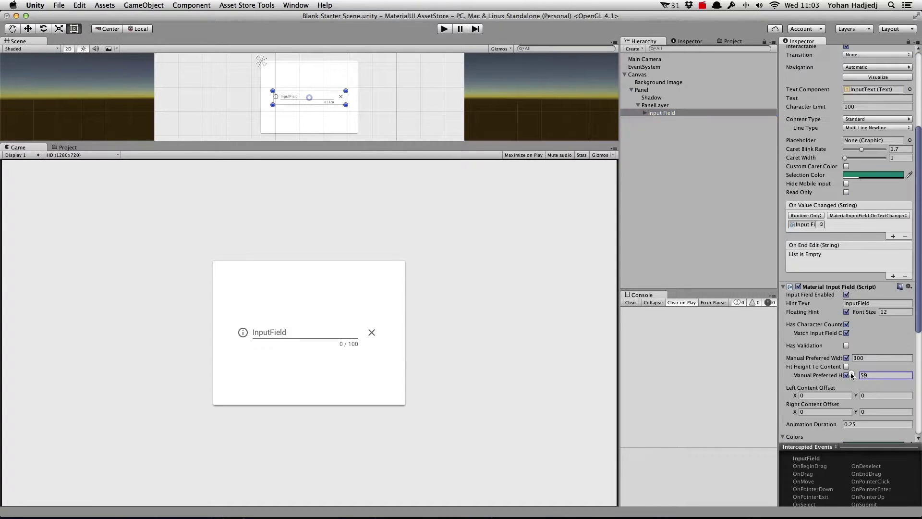
click(846, 375)
click(846, 367)
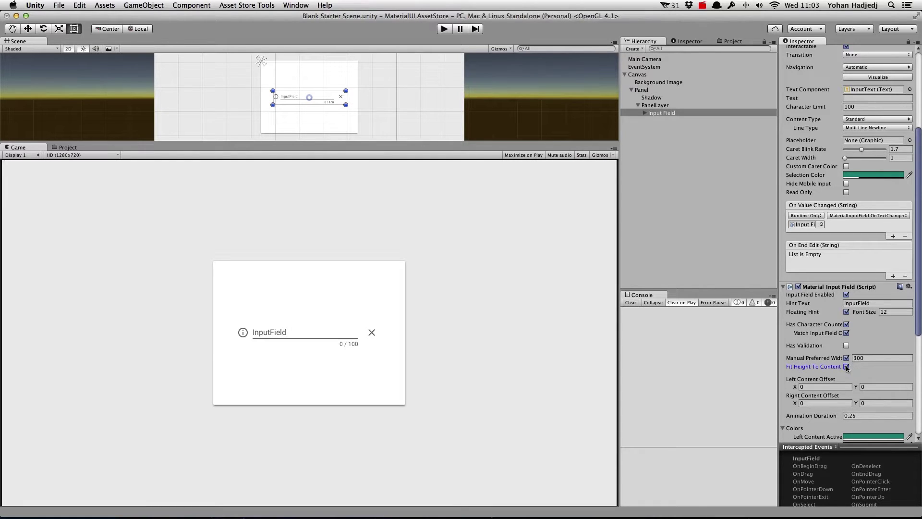
scroll(793, 358, down, 2)
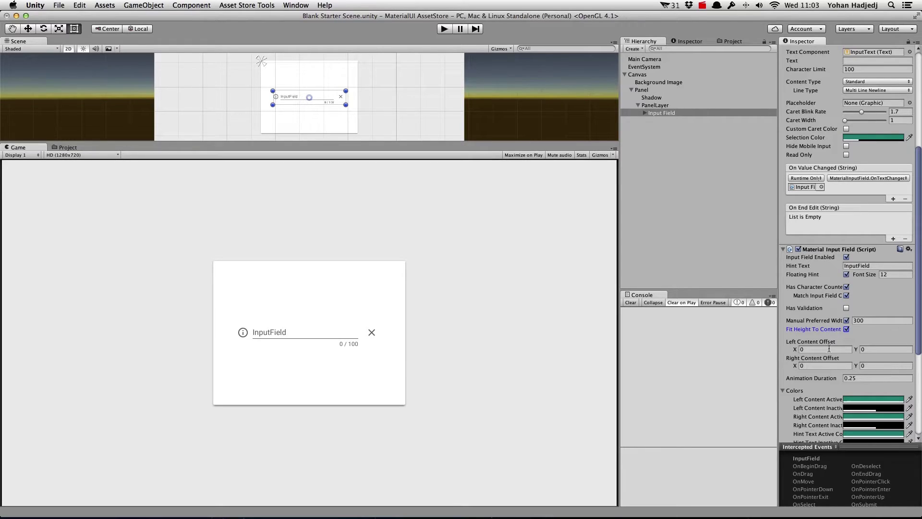
drag(796, 350, 829, 364)
- Reset the content offsets to 0 and set Animation Duration to 2
click(841, 366)
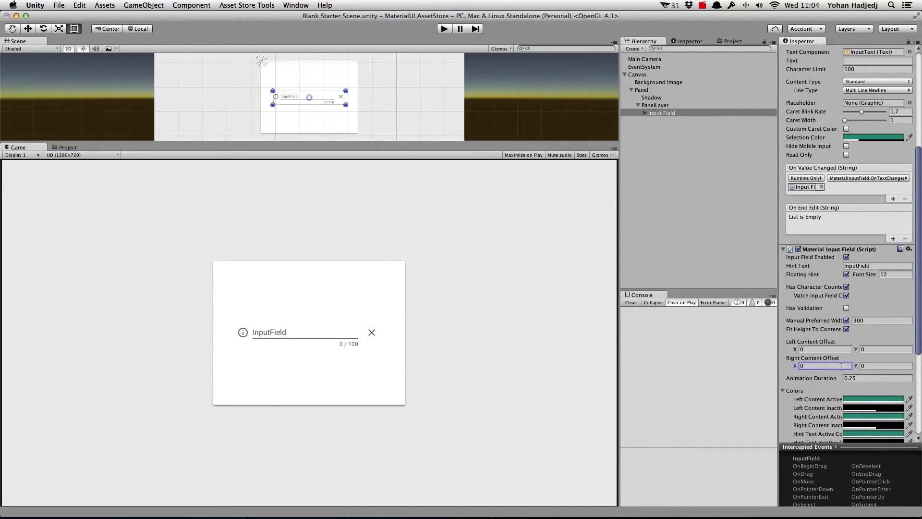
click(881, 378)
text(2)
- Preview the floating-hint animation by focusing the field in a brief play run
click(444, 30)
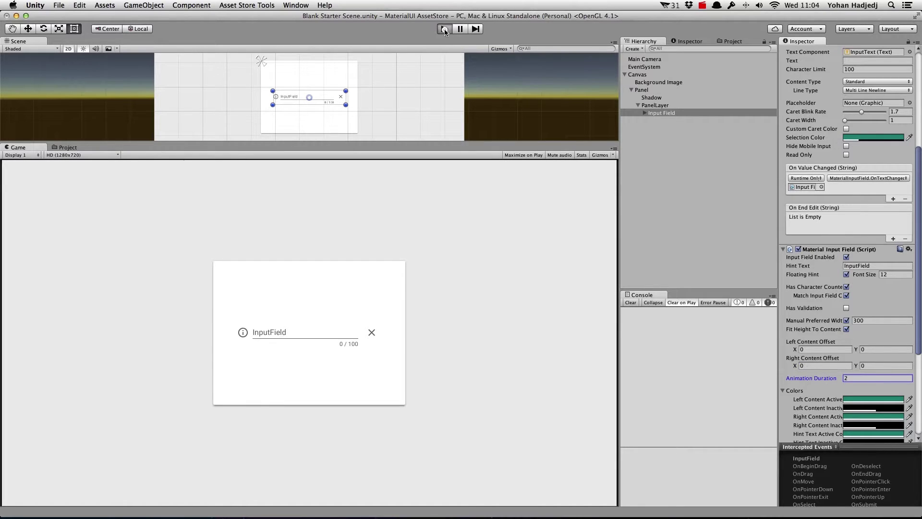
click(303, 333)
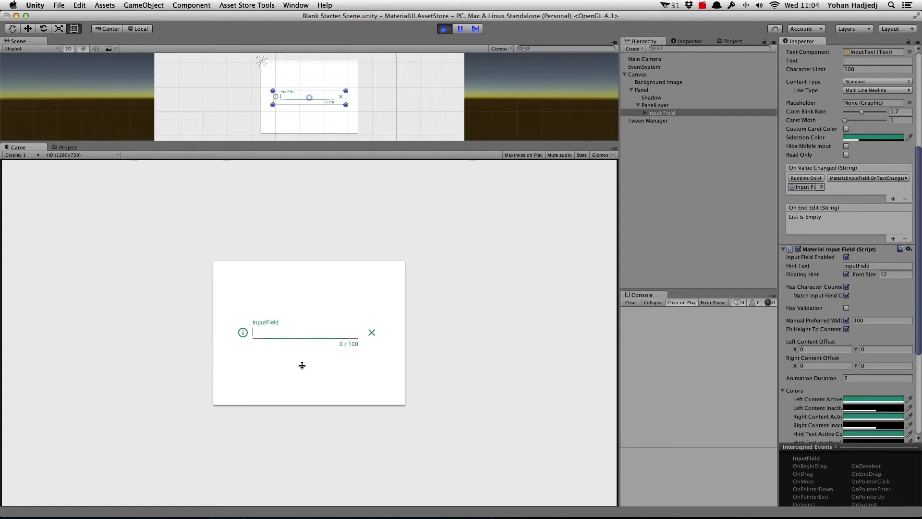
key(super+p)
scroll(870, 357, down, 5)
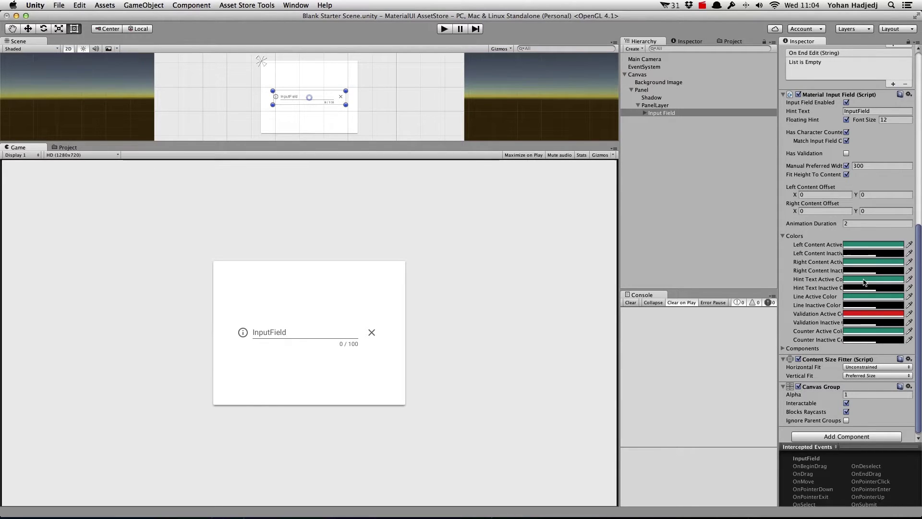
click(873, 245)
click(680, 413)
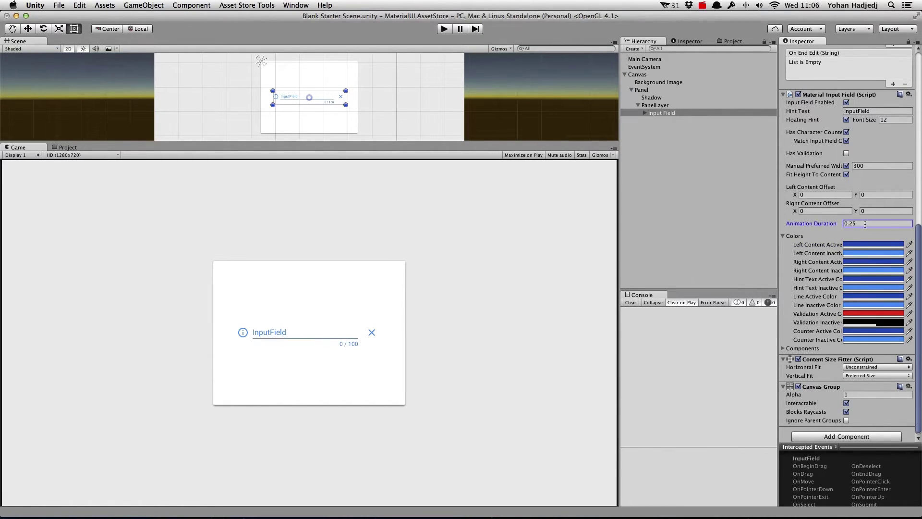
scroll(860, 216, up, 10)
click(850, 197)
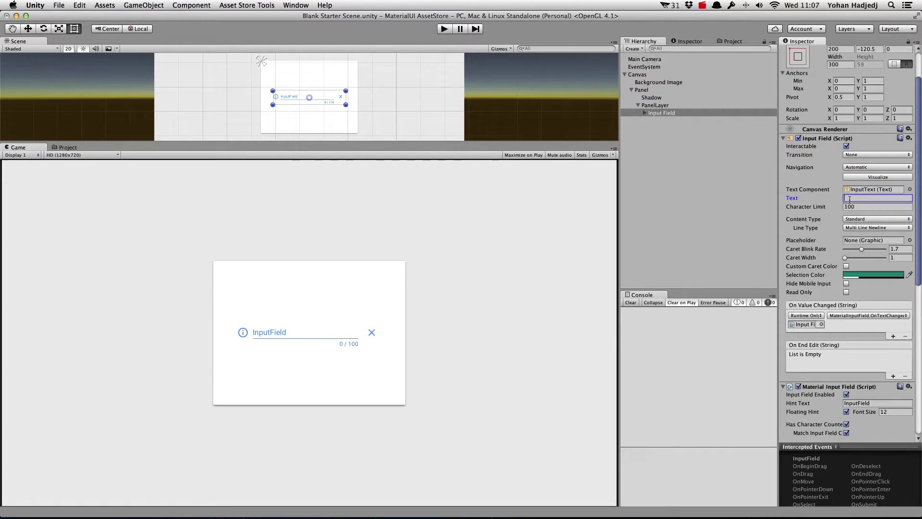
text(demo@gmail.com)
click(879, 402)
text(Email)
- Check the line type options, then add a second line 'I have multiple lines' in play mode
click(878, 228)
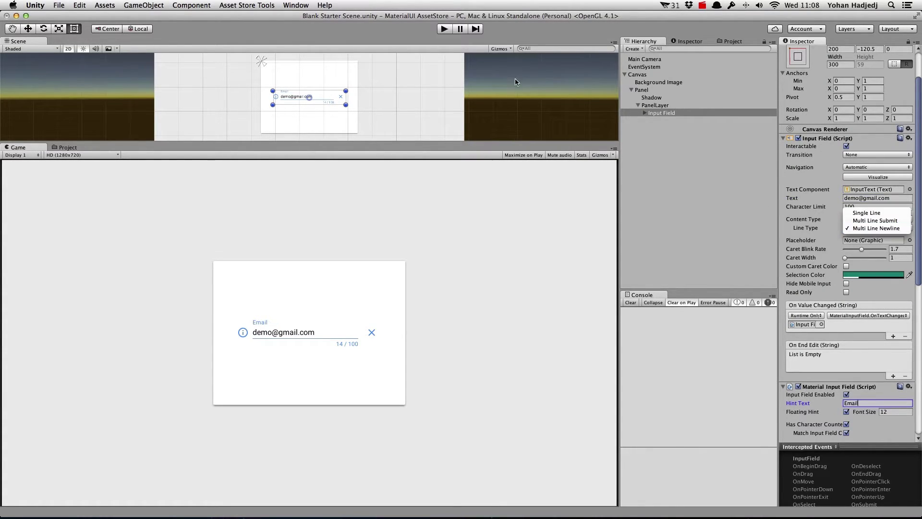
click(444, 29)
click(335, 331)
key(Return)
text(I have multiple lines!)
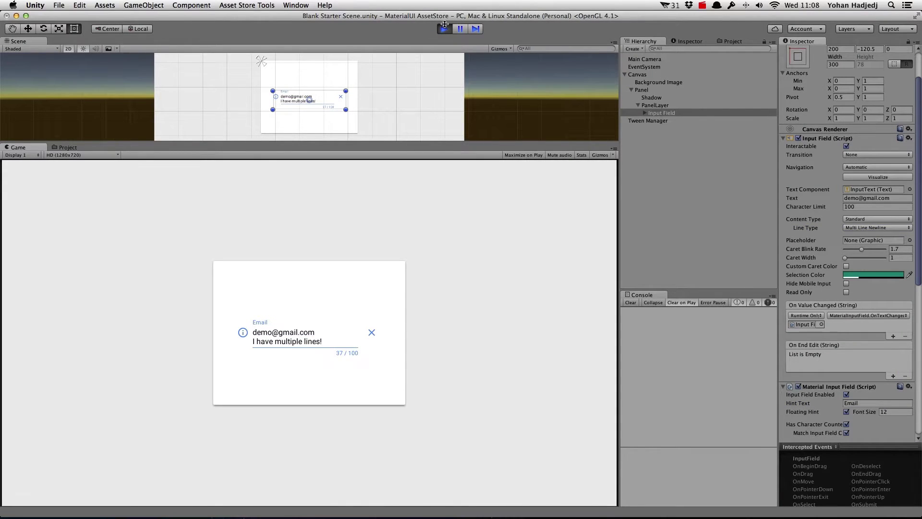
key(super+p)
- Set Content Type to Integer Number and test it by entering 1254 in play mode
click(862, 220)
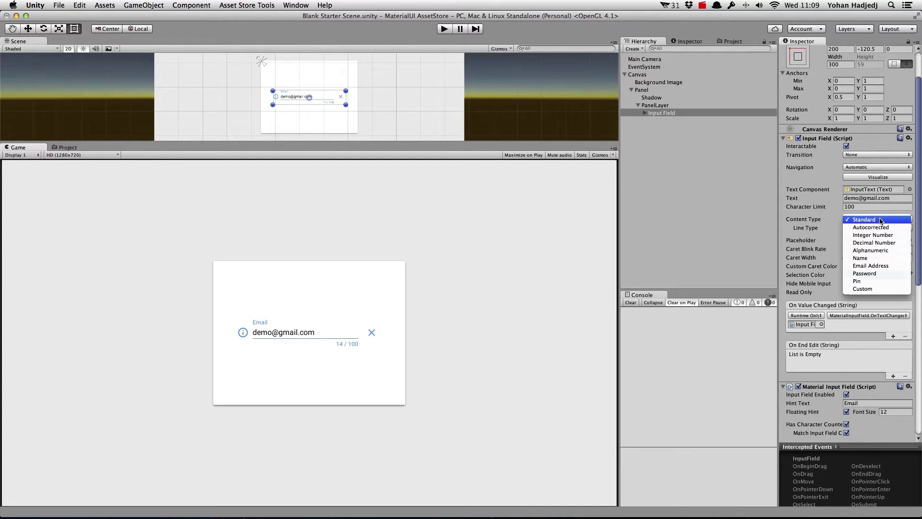
click(887, 235)
click(444, 29)
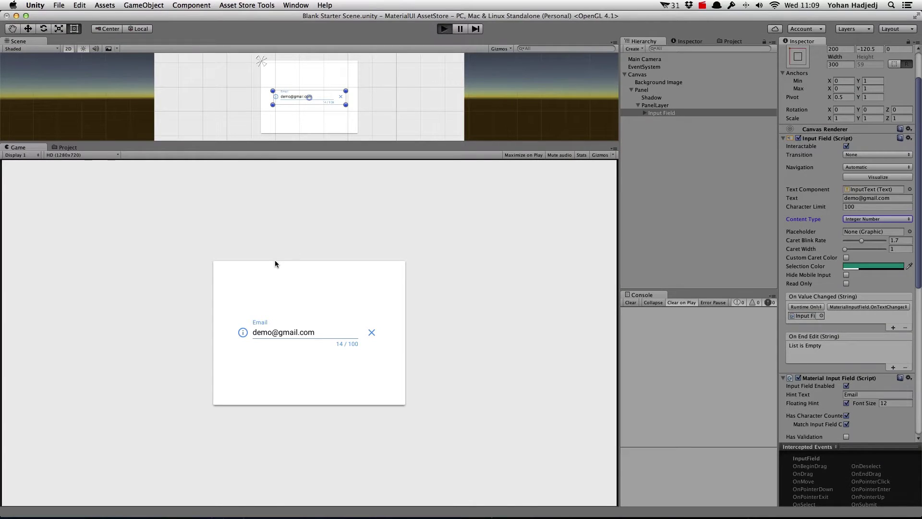
click(329, 332)
text(1254)
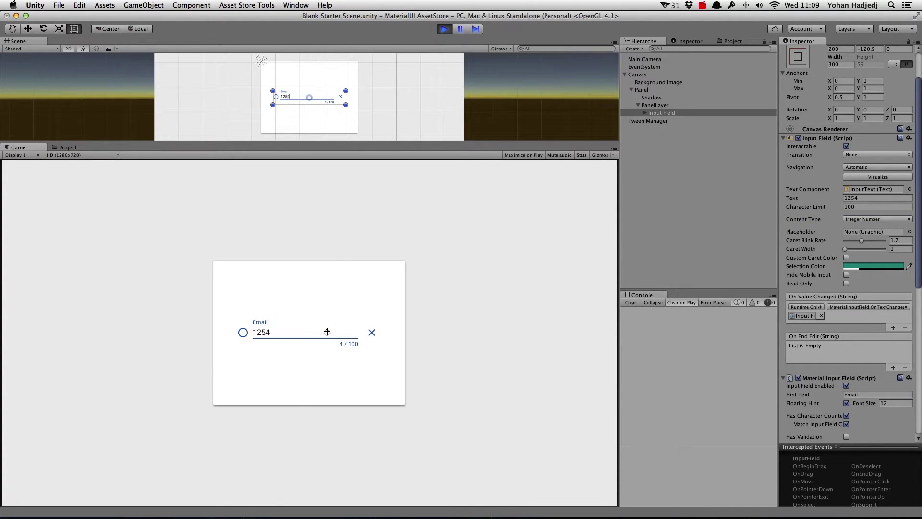
click(444, 28)
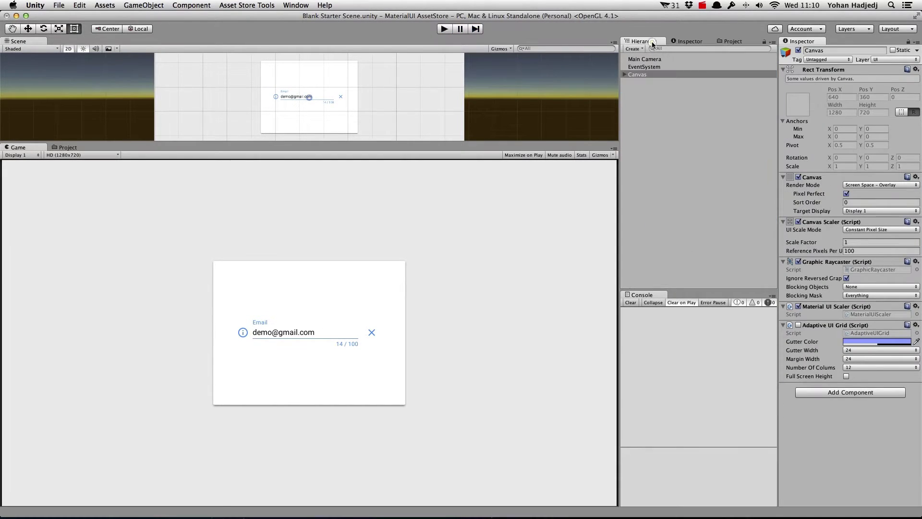
- Create a C# script named NewBehaviourScript in the Assets root from the Project tab
click(728, 41)
click(625, 83)
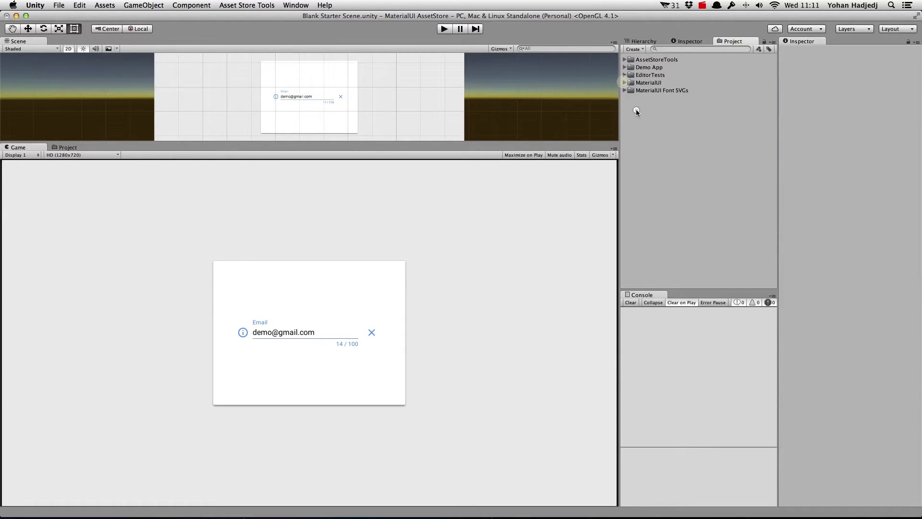
right_click(636, 108)
mouse_move(692, 114)
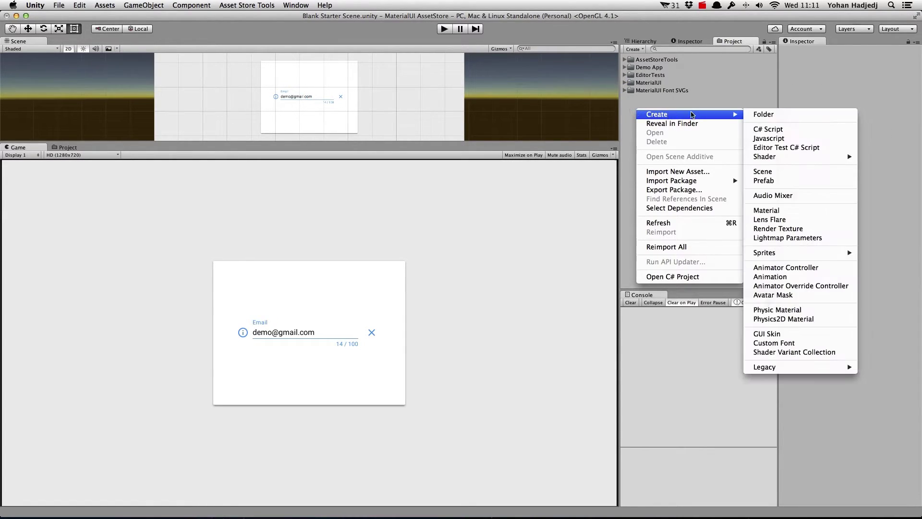
click(770, 130)
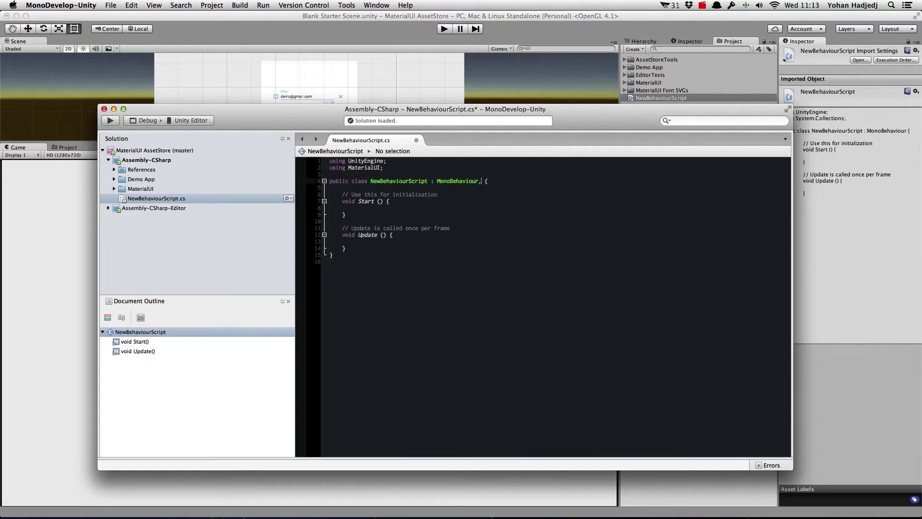
- Implement ITextValidator with a private MaterialInputField m_InputField assigned in an Init method
text(ITextValidator{)
key(Return)
text(private MaterialInputField m_InputField;)
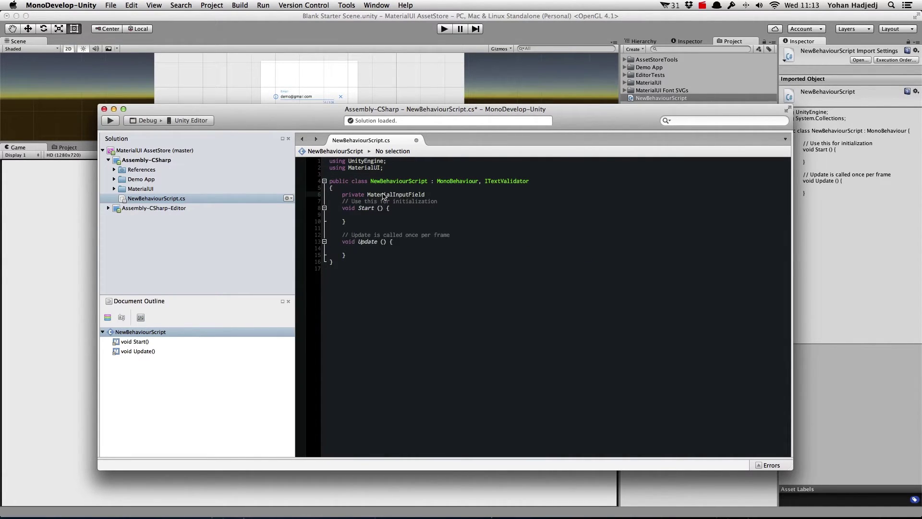
key(Return)
key(Return)
text(public void Init(MaterialInputField inputFIe)
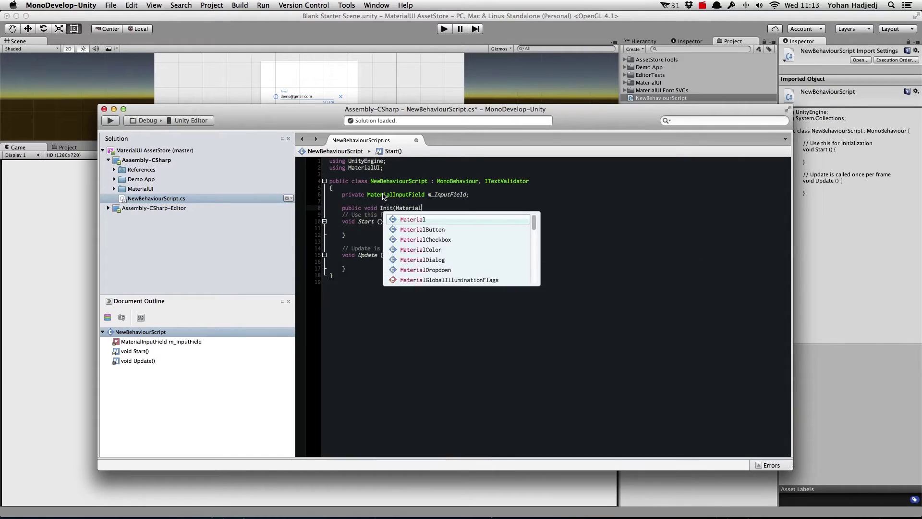
key(BackSpace)
key(BackSpace)
text(ield))
drag(342, 215, 350, 277)
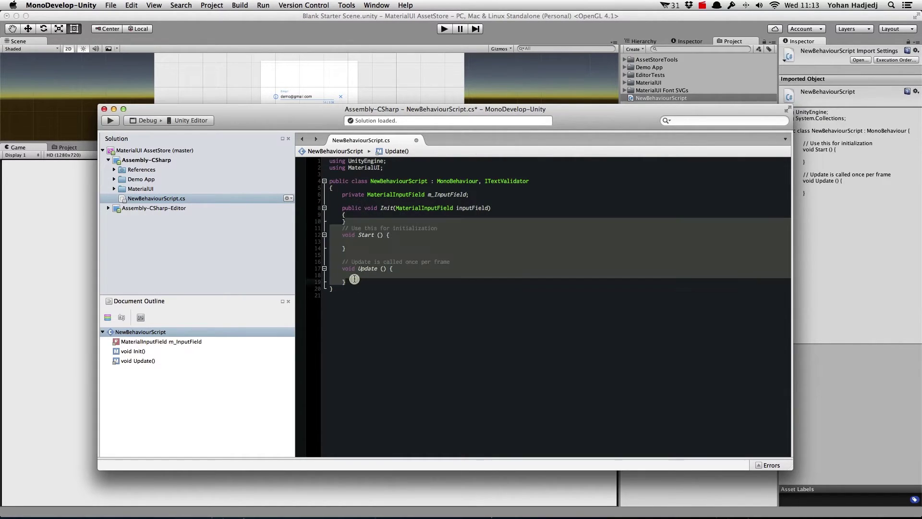
text({)
key(Return)
text(m_InputField = inputField;)
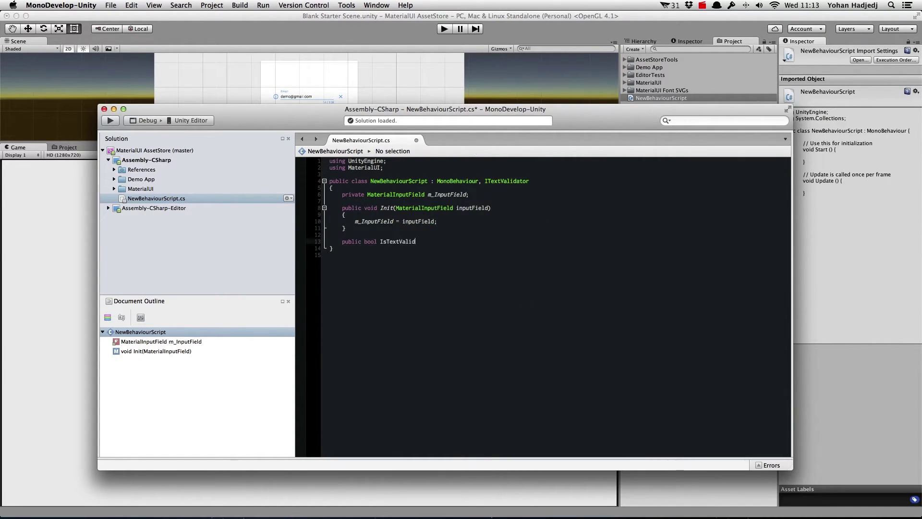
- Add a check for text over 10 characters showing 'Must be at most 10 characters'
text(if (m_InputField.)
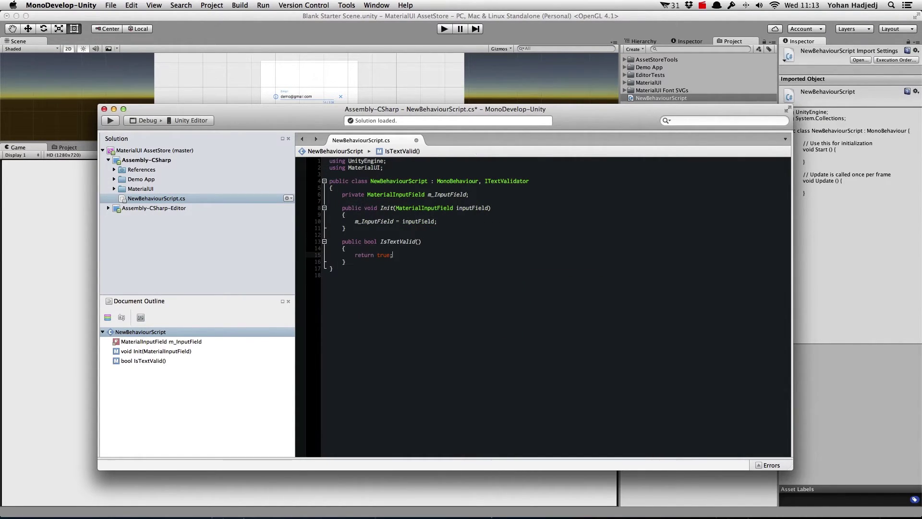
text(inputField.text.Length > 10))
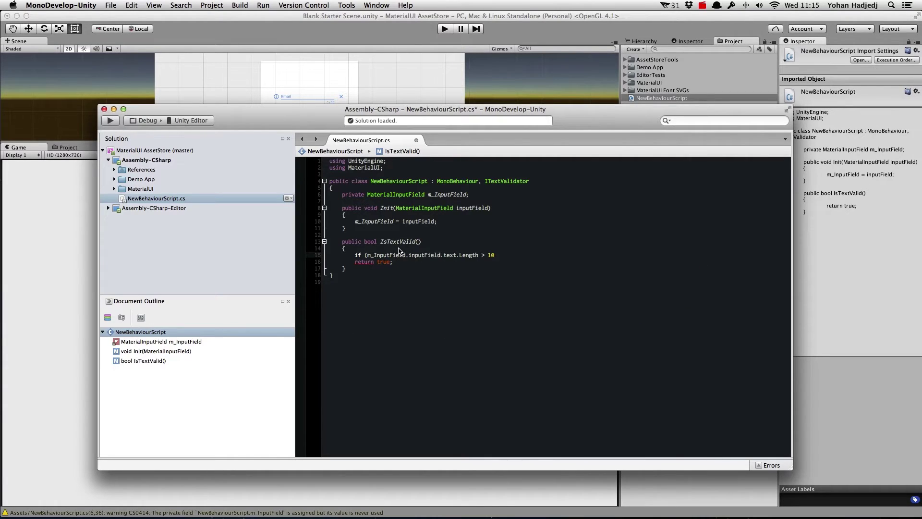
key(Return)
text({)
key(Return)
text(m_InputField.validationText.text = "Must be at most 10 characters";)
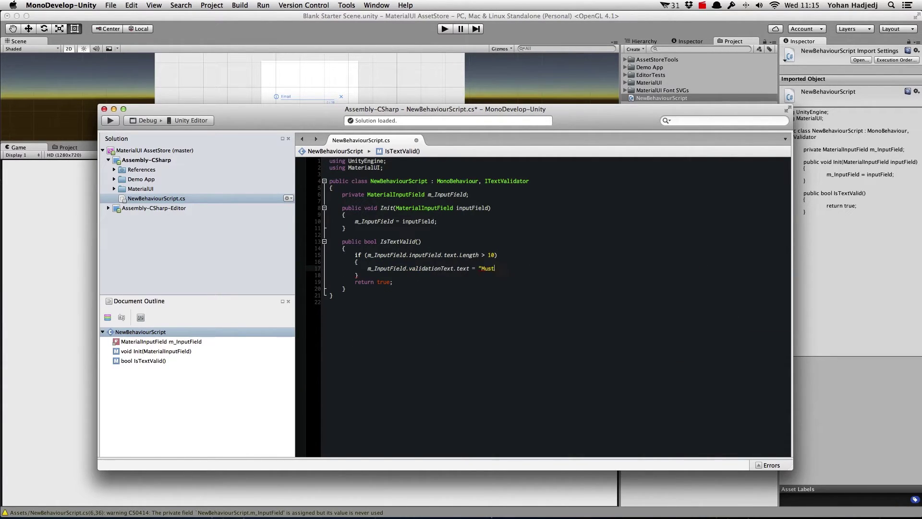
key(Return)
- Finish the validator code with 'return false;', then give Input Field a New Behaviour Script with Has Validation on and Input Field as Text Validator
text(return false;)
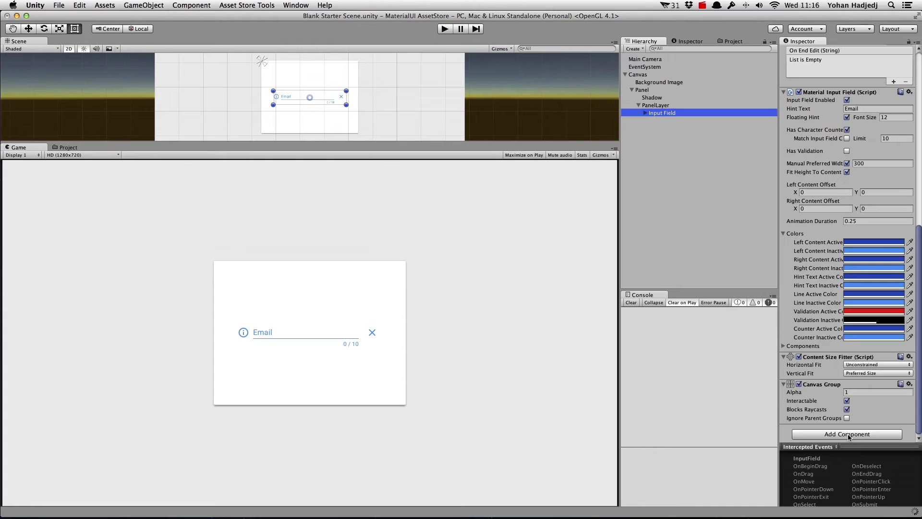
click(847, 434)
text(New)
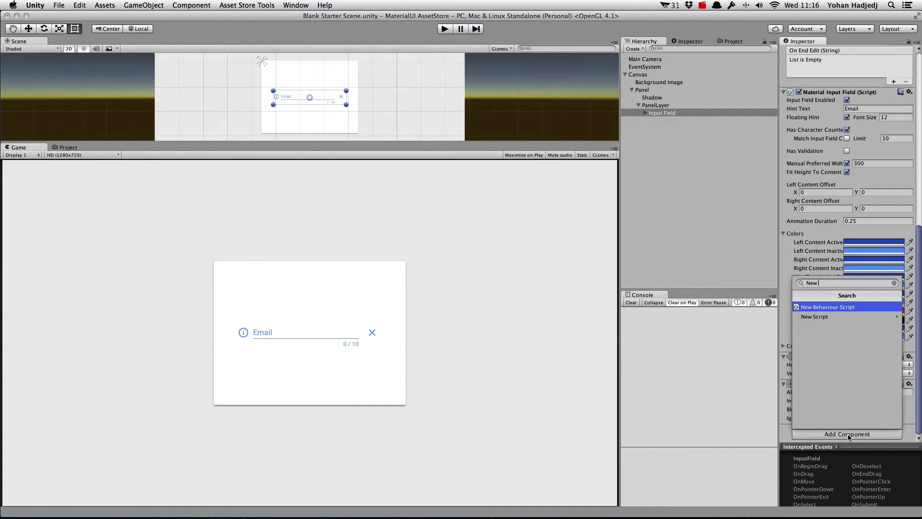
key(Return)
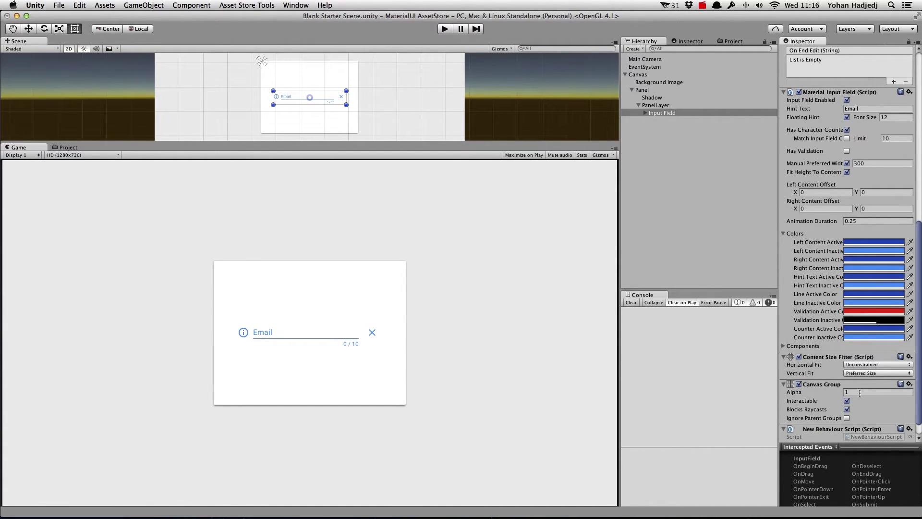
click(847, 151)
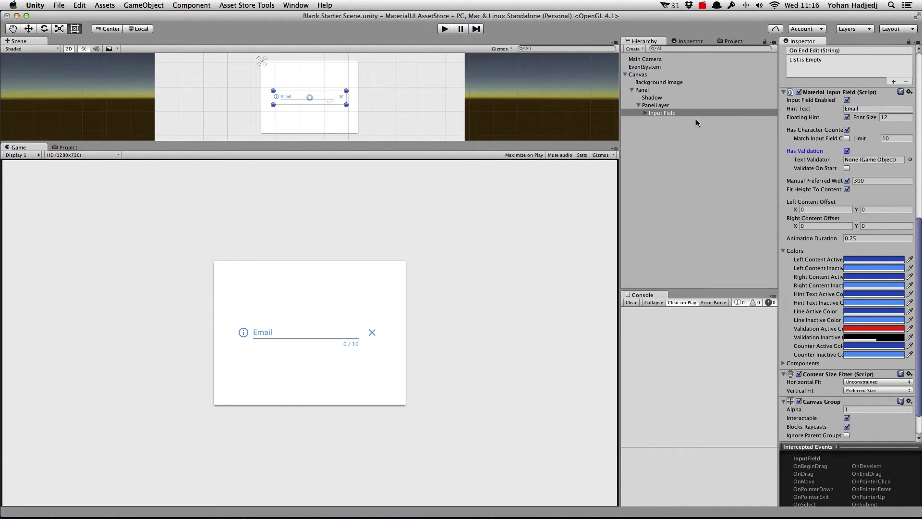
drag(657, 112, 870, 159)
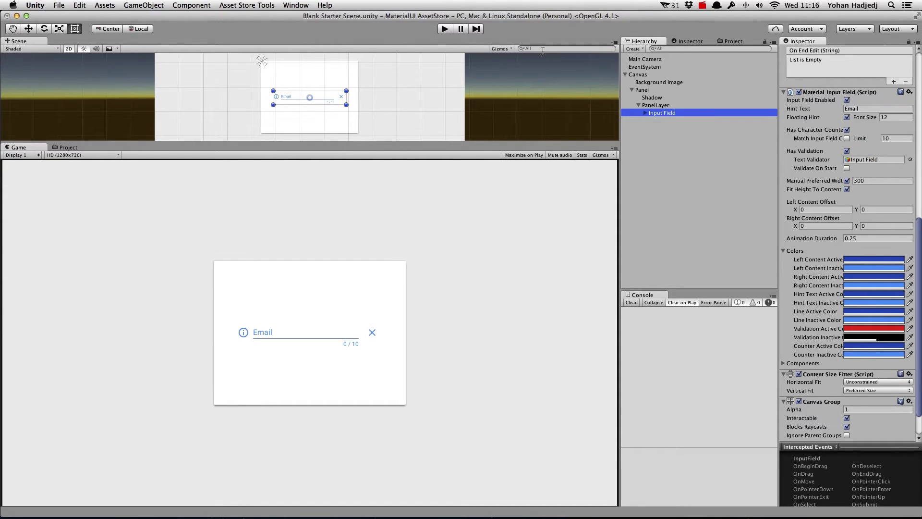
- In play mode, type 'Hey there I h' into the Email field to trigger the over-10-character error, then stop
click(445, 30)
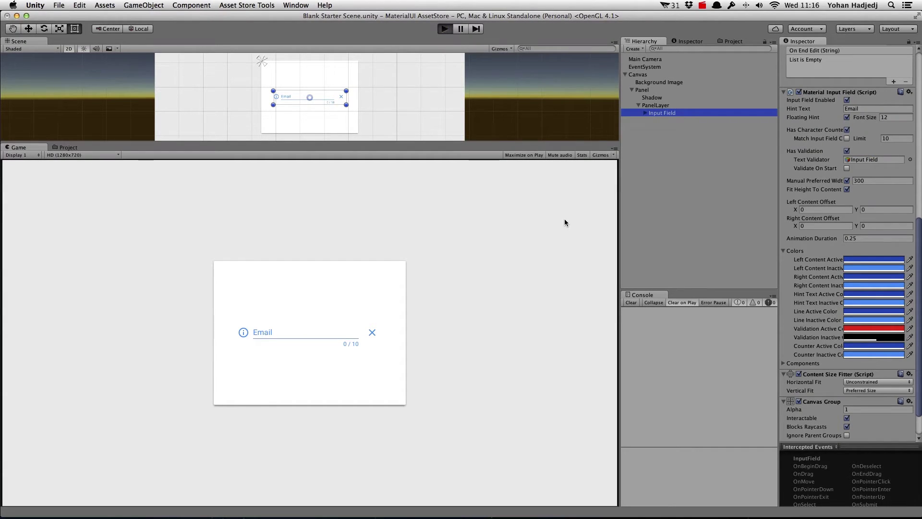
click(295, 334)
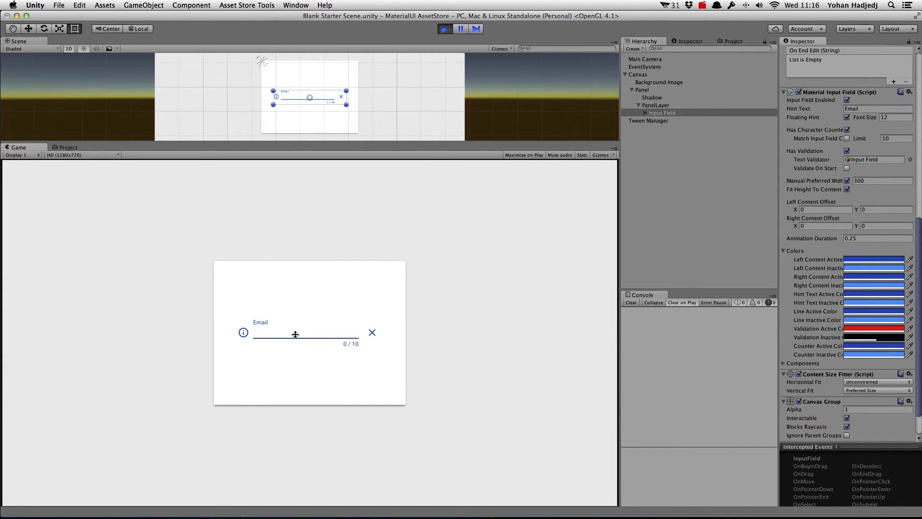
text(Hey there I have)
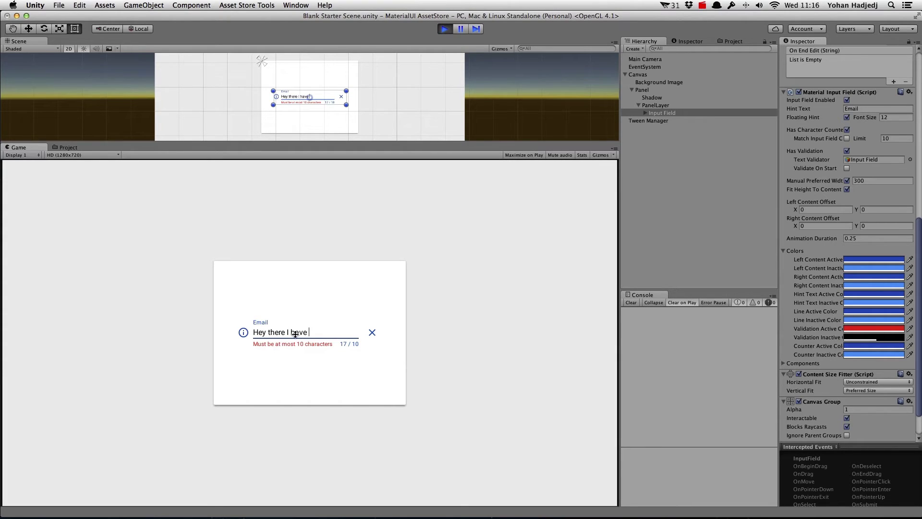
click(445, 29)
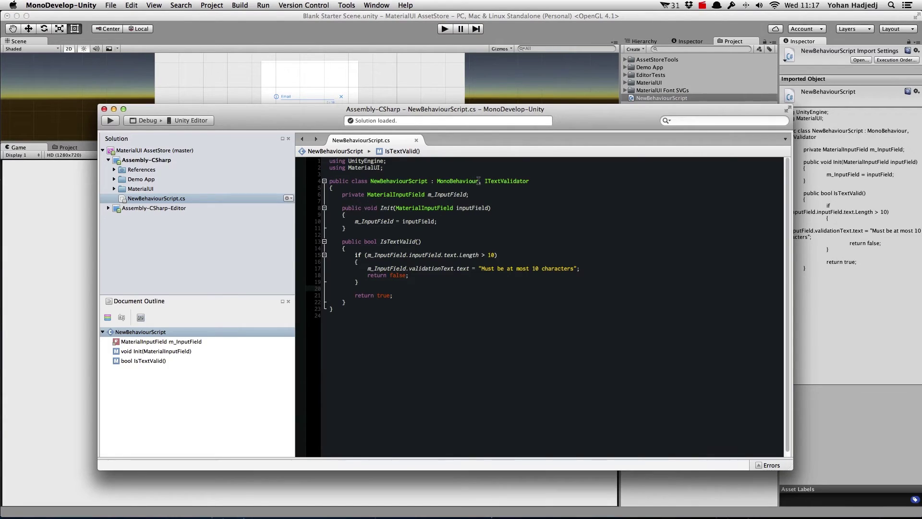
- Remove the ITextValidator interface and the Init/IsTextValid methods, and mark m_InputField as [SerializeField]
drag(478, 181, 529, 181)
key(BackSpace)
drag(328, 194, 474, 298)
key(BackSpace)
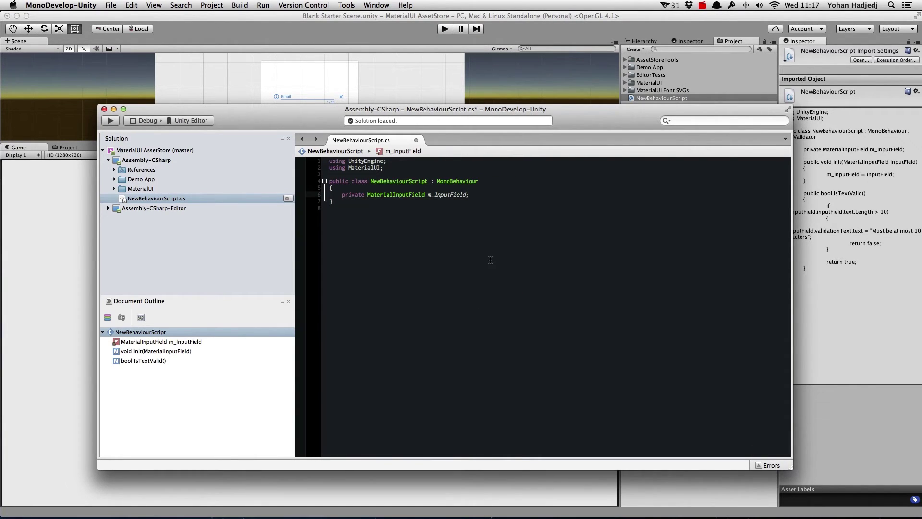
text([SerializeField])
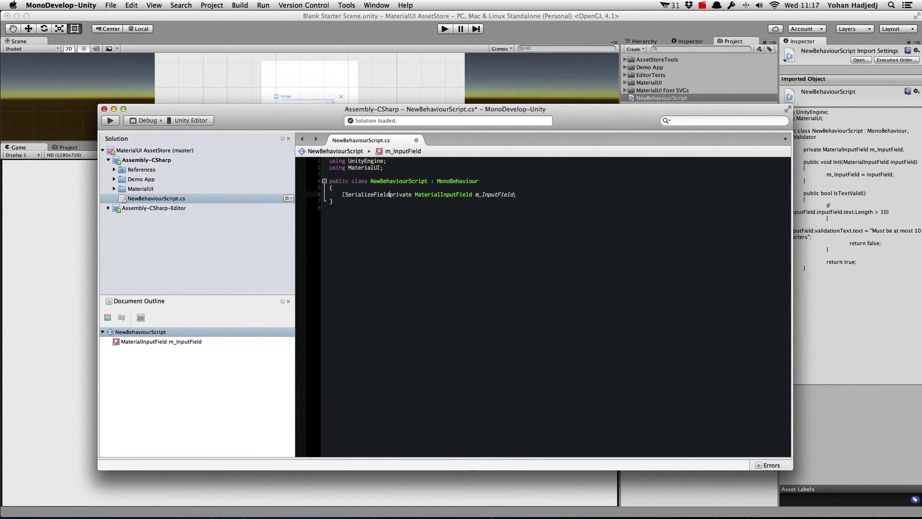
- Add an Awake method referencing m_InputField.customTextValidator, then search types for 'TextVali'
key(End)
key(Return)
key(Return)
text(void Awkake())
key(Return)
text({)
key(Return)
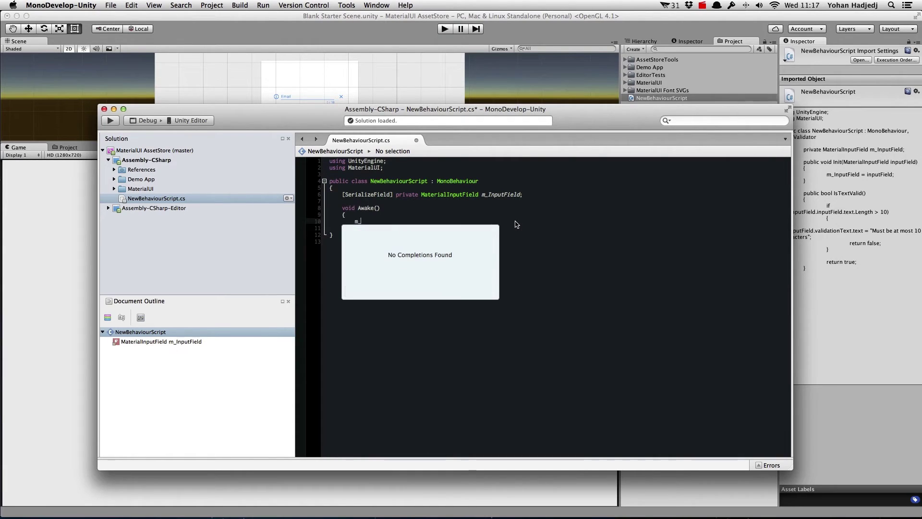
text(m_InputField.customTextValidator;)
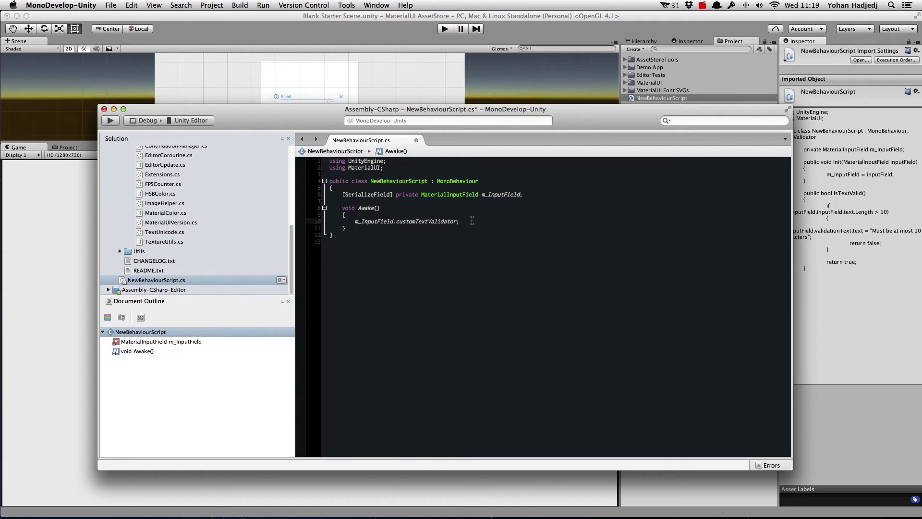
key(super+shift+t)
text(TextVali)
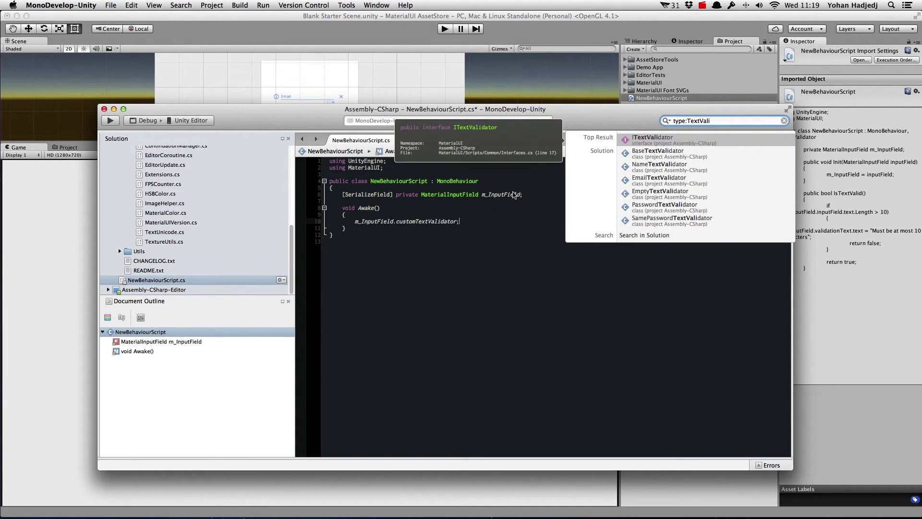
- Open TextValidatorUtils.cs from the type search, read through the built-in validators, then return to NewBehaviourScript.cs
key(Down)
key(Down)
key(Return)
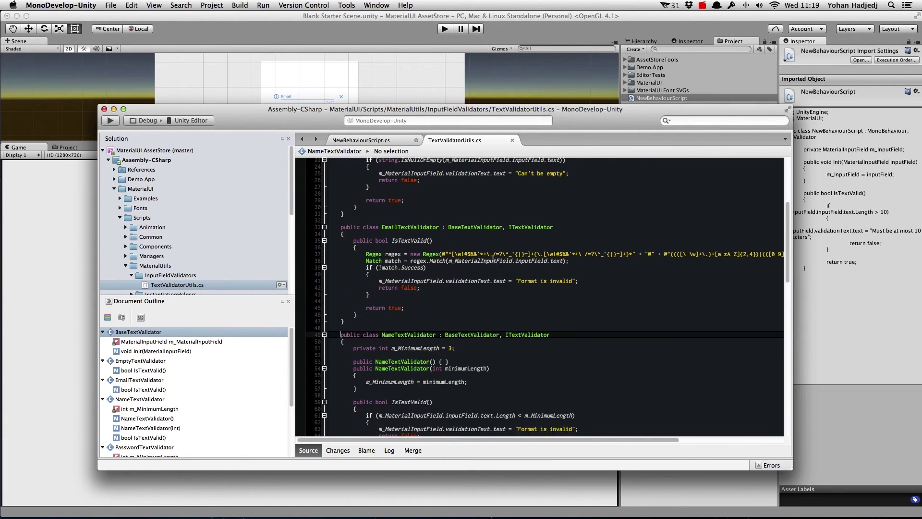
scroll(494, 259, down, 15)
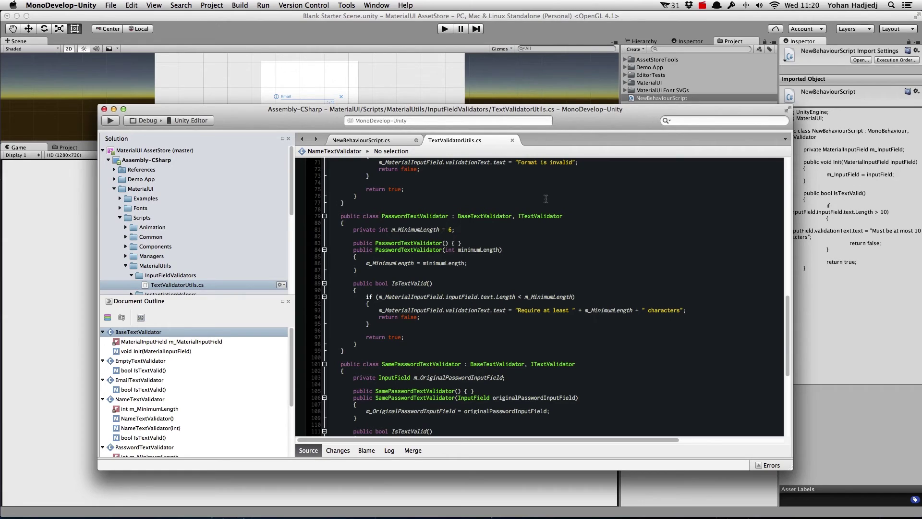
scroll(545, 199, down, 4)
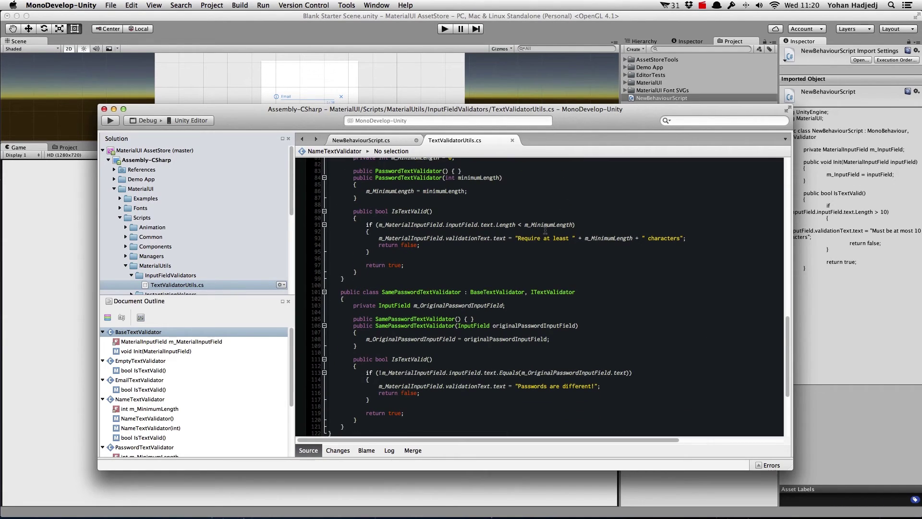
key(ctrl+Tab)
- Complete the assignment with 'new EmailTextValidator()', then add the script to Panel, linked to Input Field
text(EmailTextValidator()
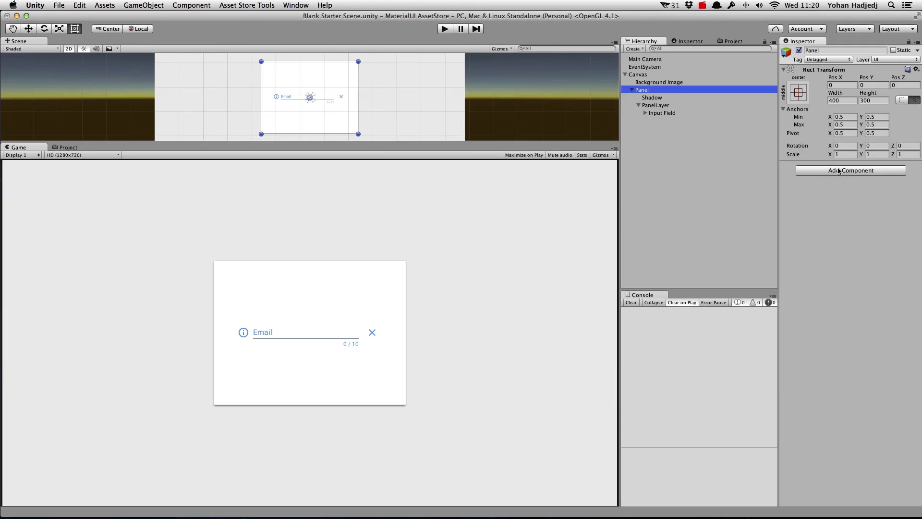
click(837, 171)
click(840, 208)
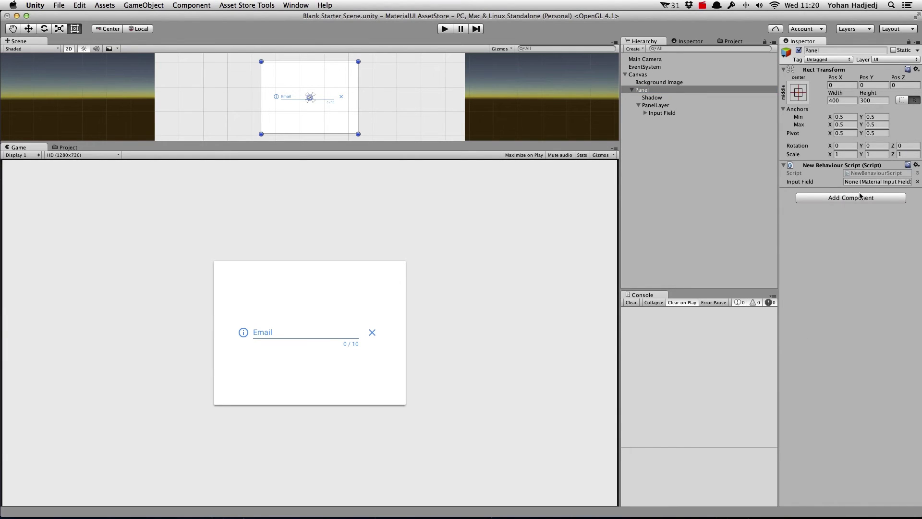
drag(674, 115, 877, 181)
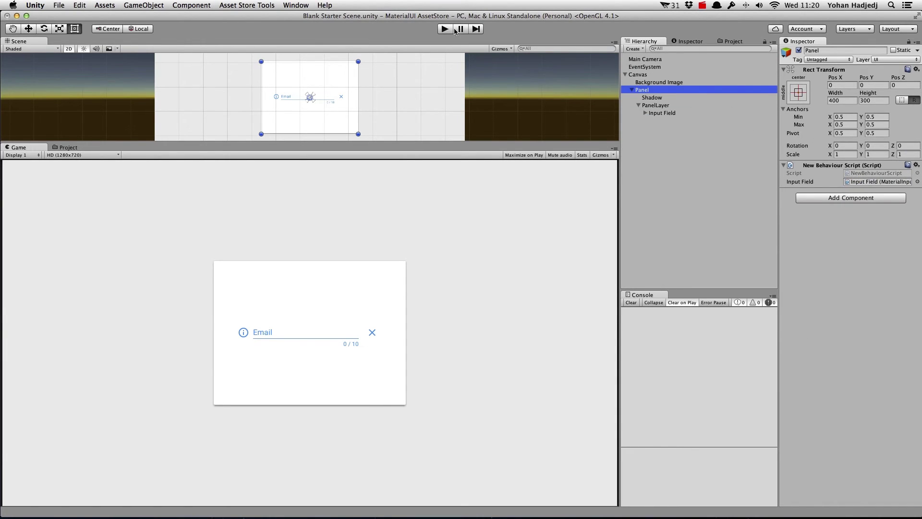
- In play mode, type a sample email address into the Email field to confirm it validates
click(444, 29)
click(299, 333)
text(demo@)
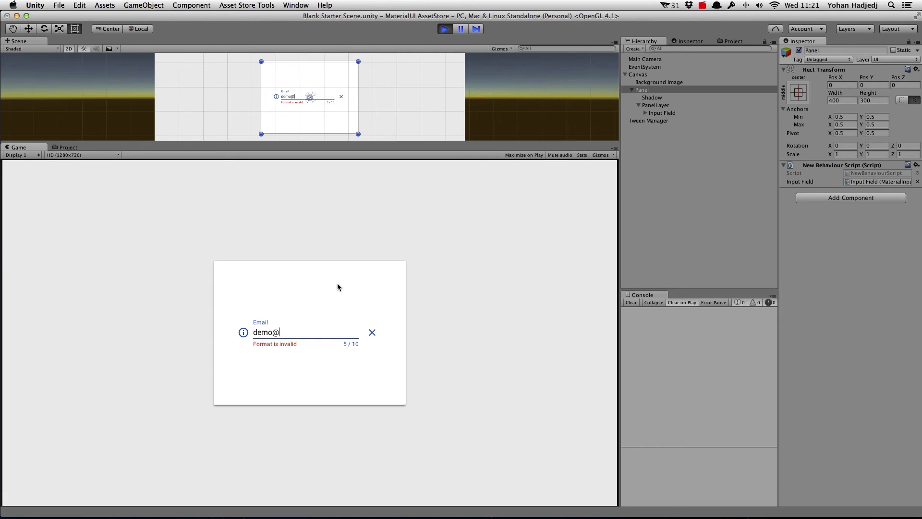
text(gmail.com)
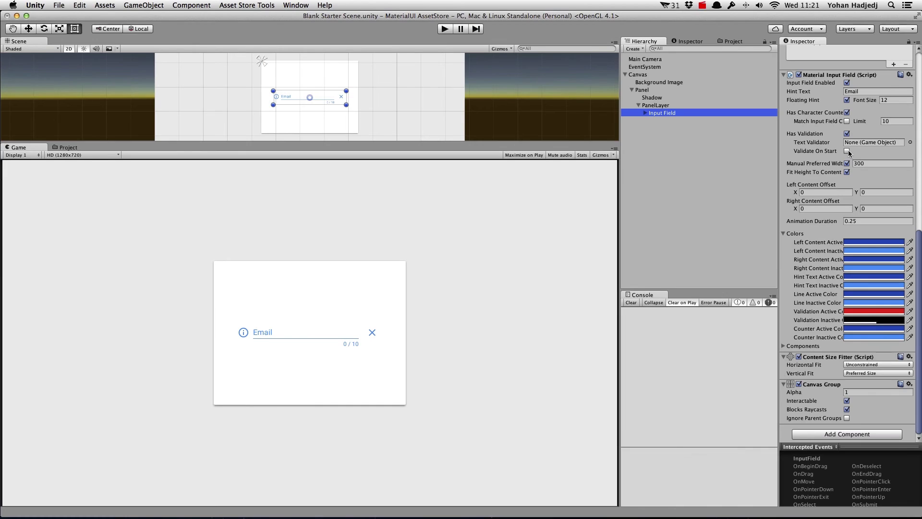
- Enable Validate On Start and run the scene to see the field validated immediately
click(847, 151)
click(444, 29)
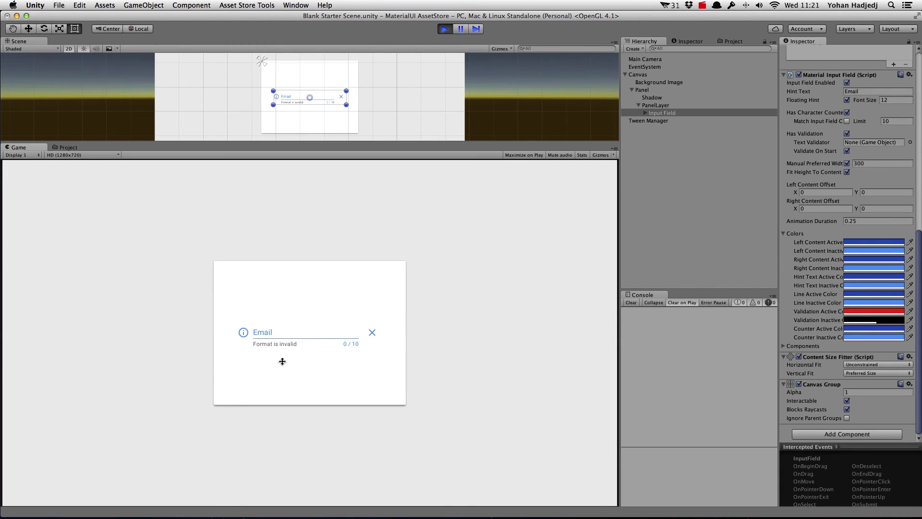
click(445, 29)
- Disable Validate On Start, rerun, and focus then unfocus the Email field to show the format error
click(847, 151)
click(444, 28)
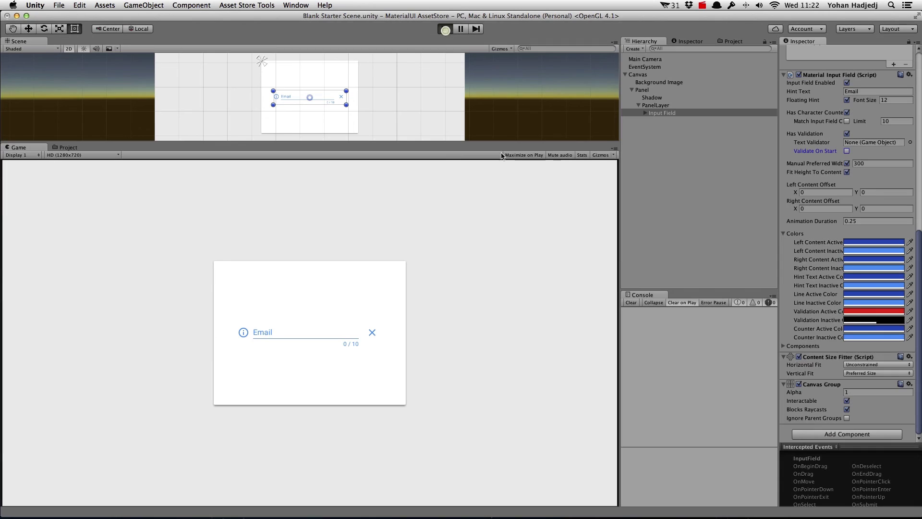
click(319, 337)
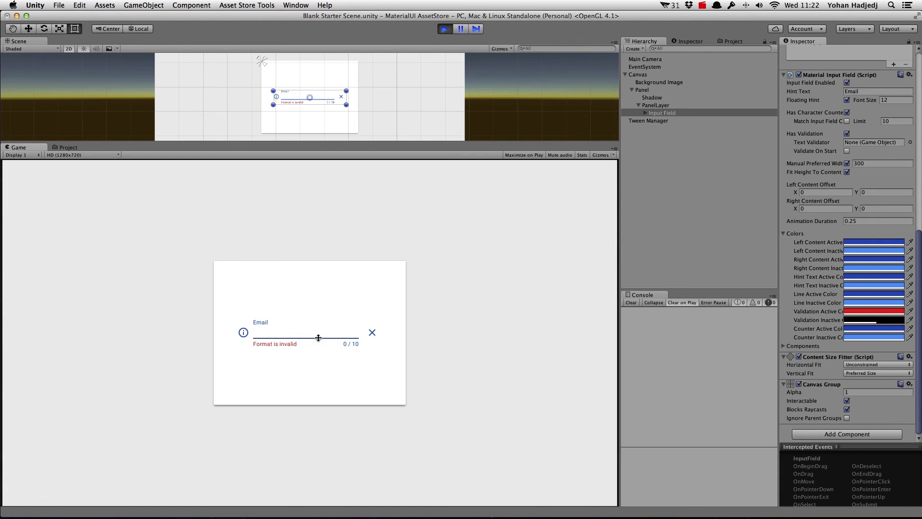
click(325, 365)
click(445, 29)
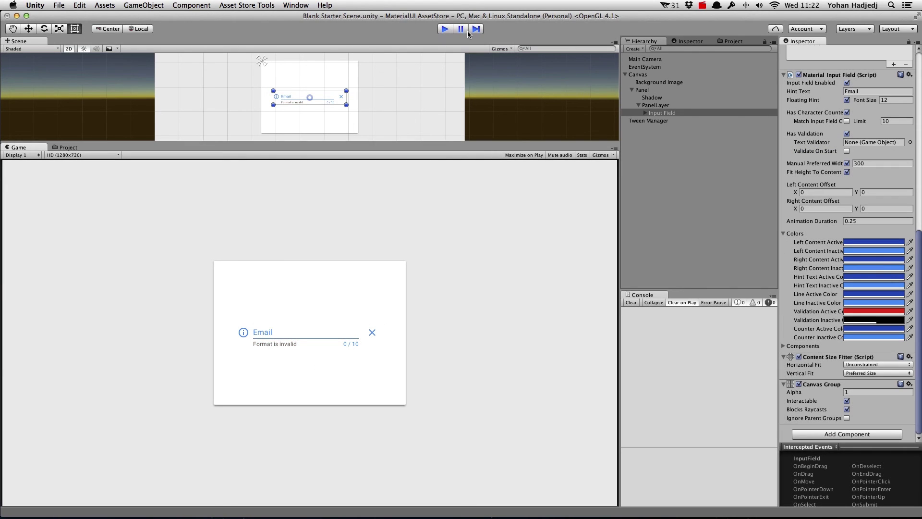